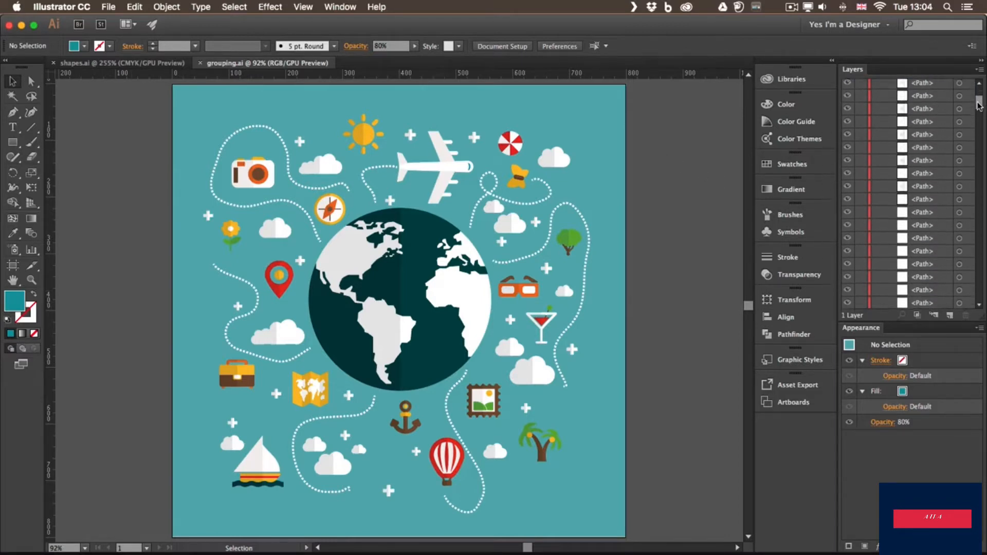
# - Examine the layer's list of paths and check individually the separate shapes that make up the camera icon
pyautogui.moveTo(979, 106); pyautogui.dragTo(978, 154)
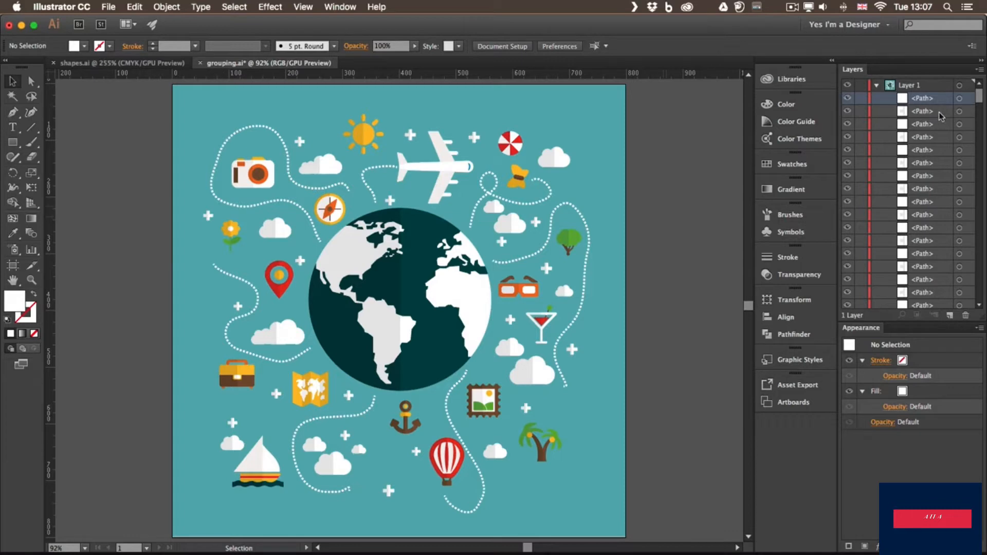
pyautogui.press('a')
pyautogui.press('super+equal')
pyautogui.press('super+equal')
pyautogui.press('super+equal')
pyautogui.press('space')
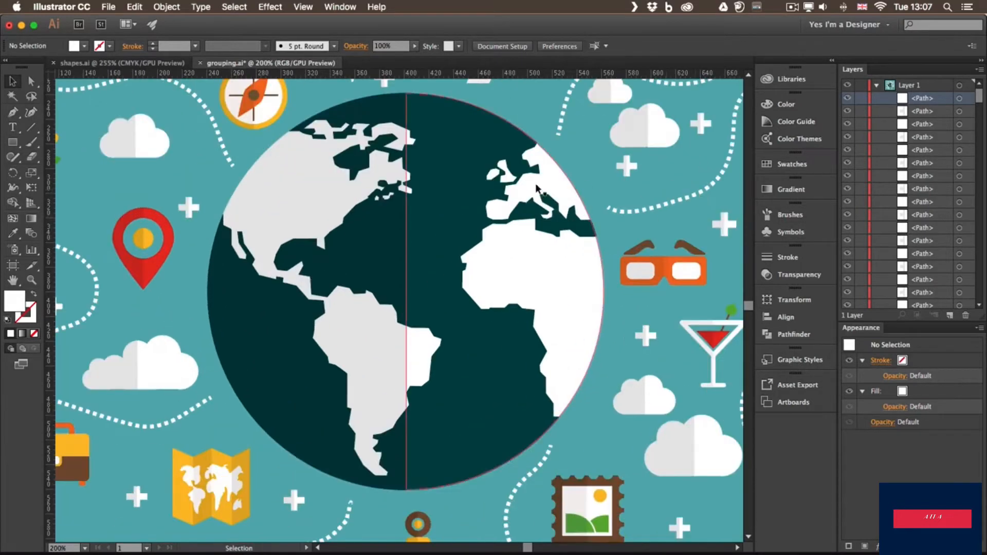
pyautogui.moveTo(262, 161); pyautogui.dragTo(516, 375)
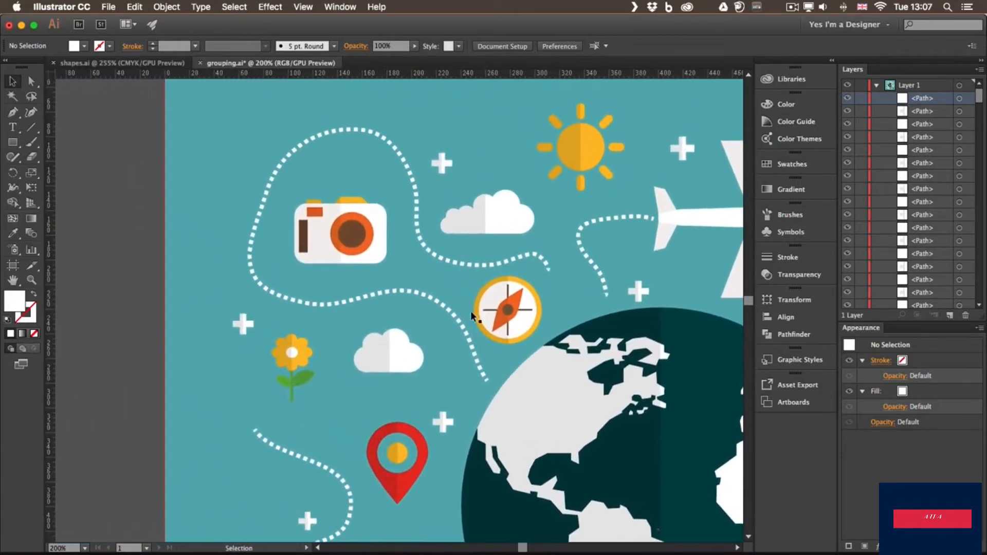
pyautogui.click(319, 239)
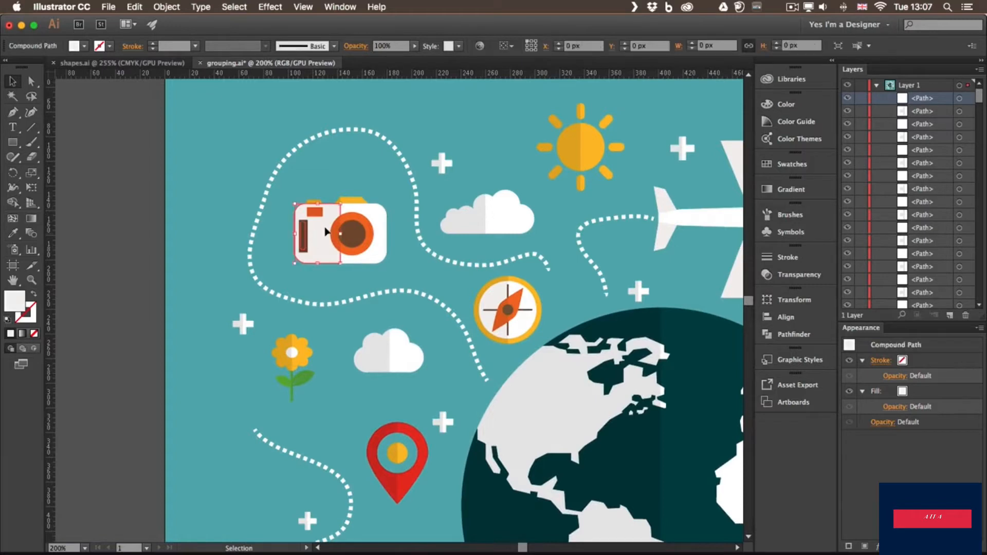
pyautogui.click(380, 212)
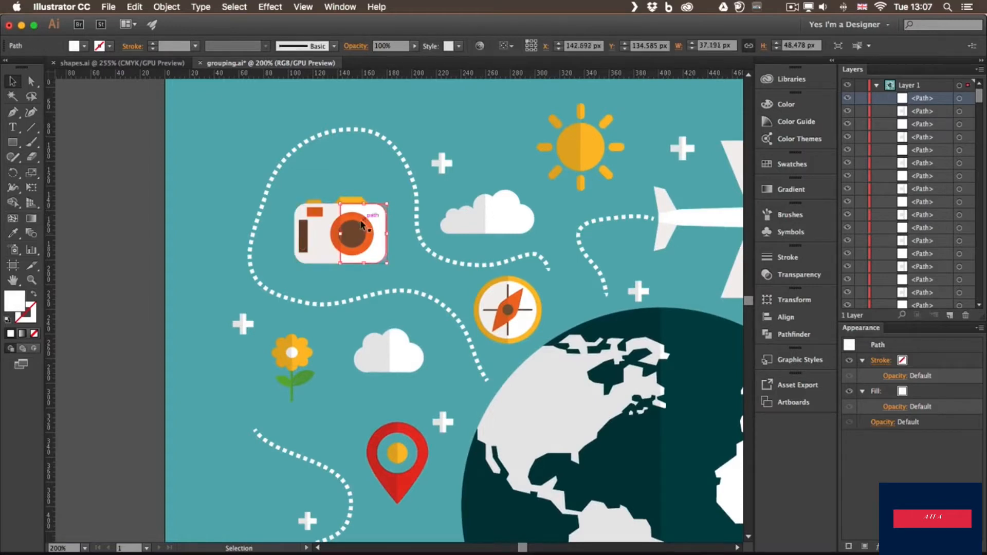
pyautogui.click(356, 235)
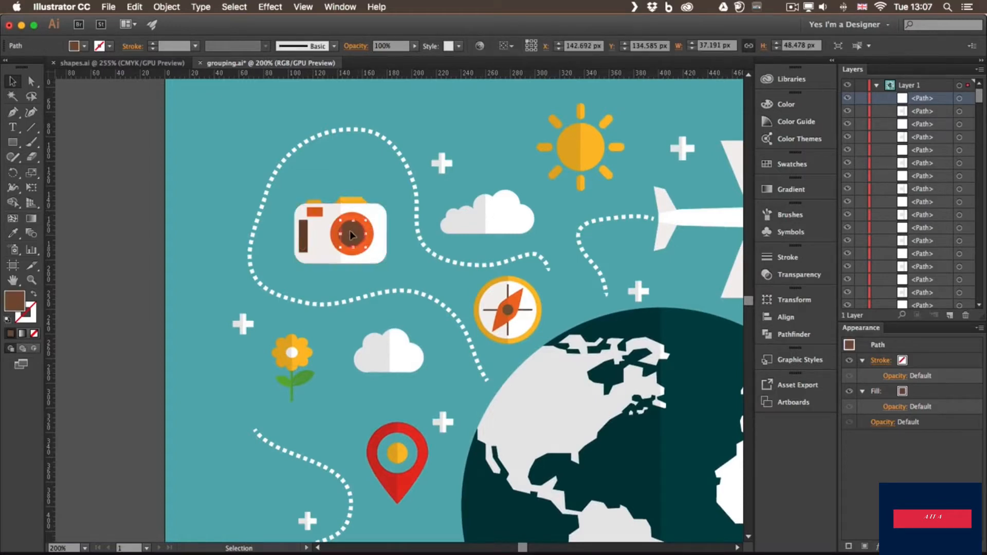
pyautogui.click(354, 203)
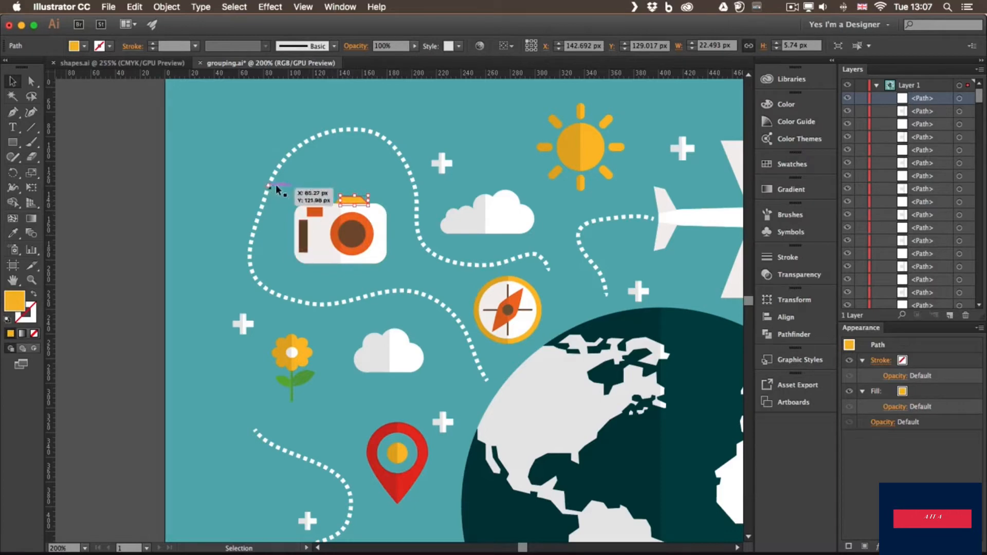
# - Undo the accidental shift of the teal background rectangle and lock that rectangle
pyautogui.moveTo(296, 195); pyautogui.dragTo(347, 256)
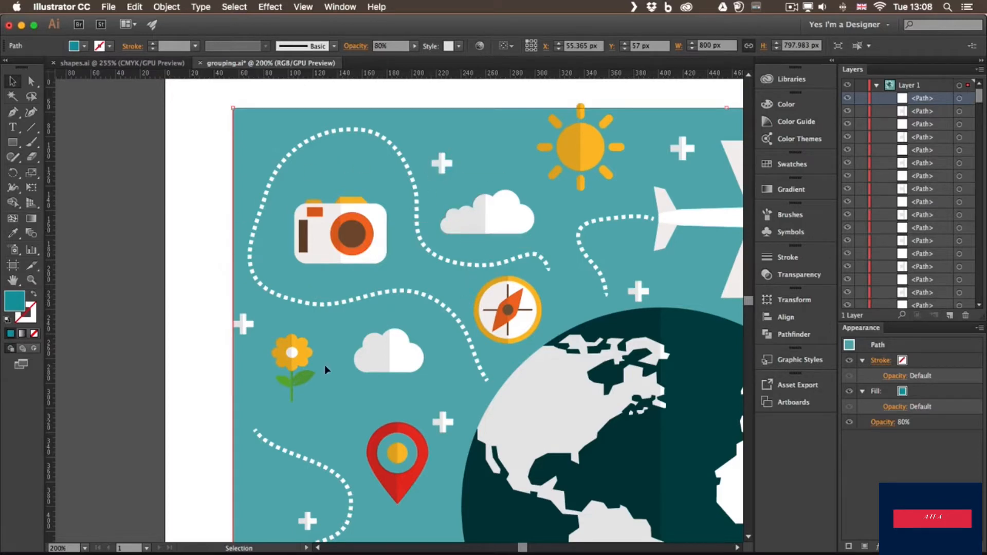
pyautogui.press('super+z')
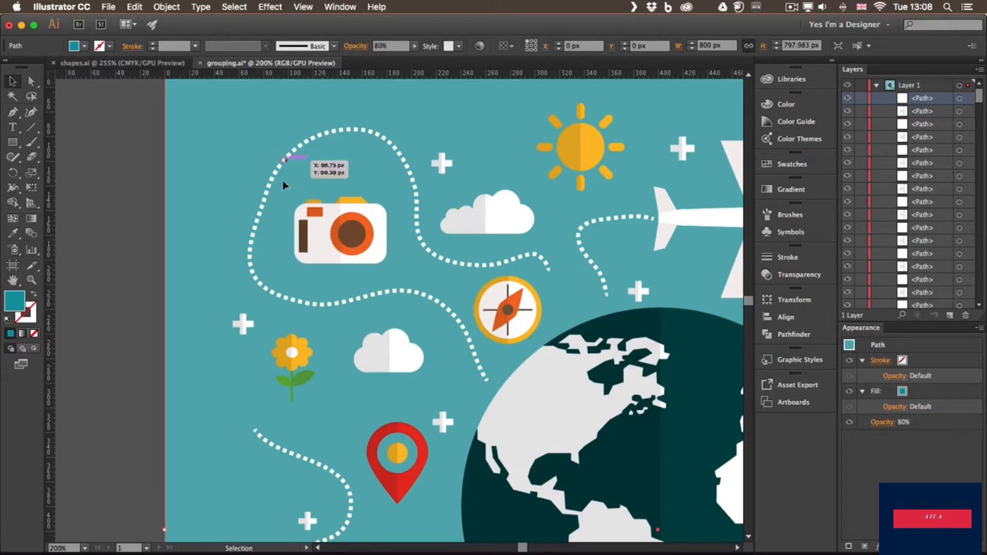
pyautogui.click(165, 7)
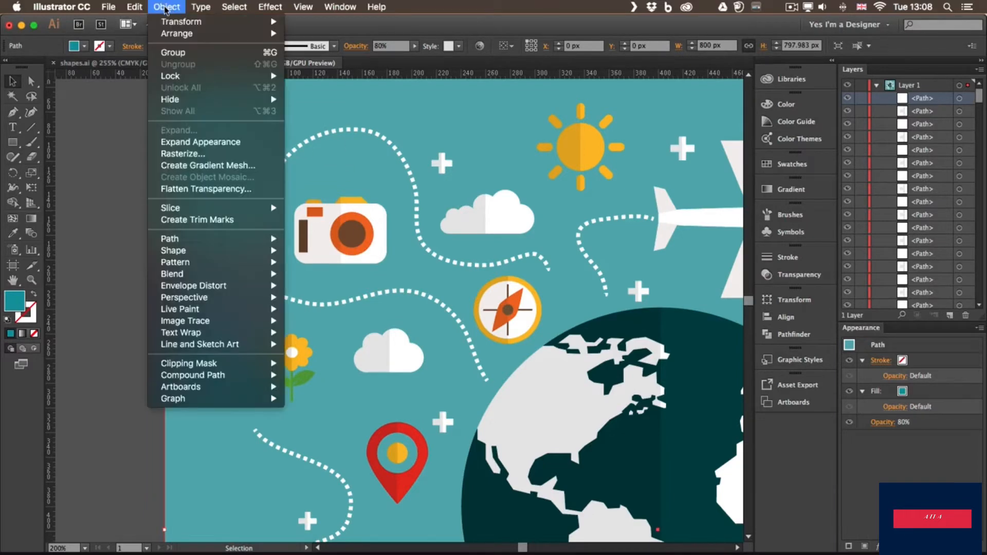
pyautogui.moveTo(209, 78)
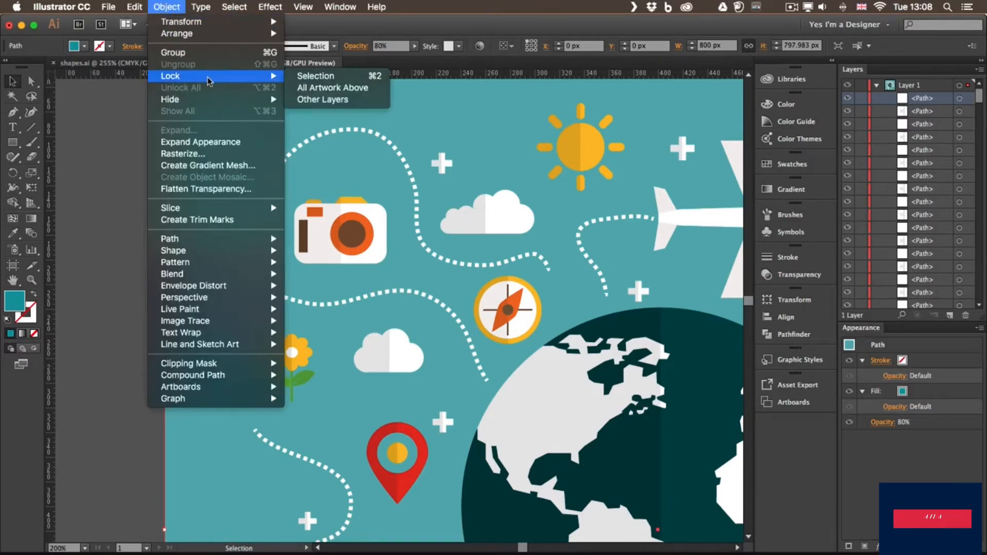
pyautogui.click(331, 81)
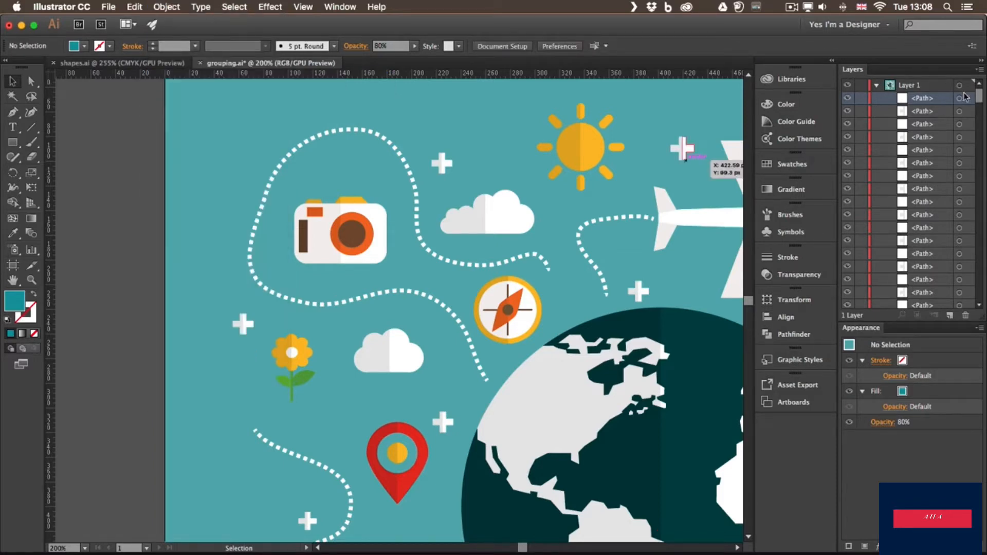
pyautogui.scroll(-10, 961, 231)
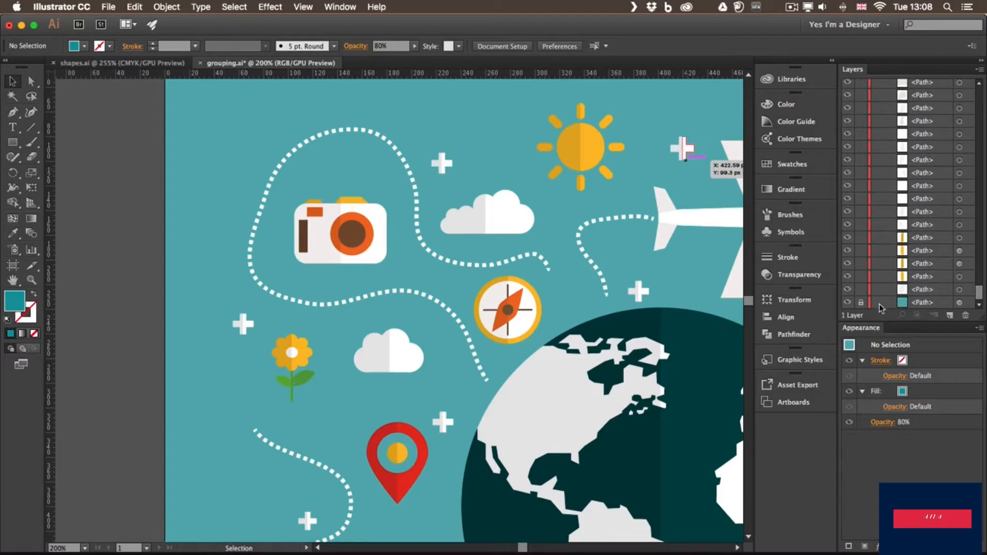
# - Collapse the Appearance section to enlarge the layer list, and group all the camera's parts
pyautogui.doubleClick(868, 330)
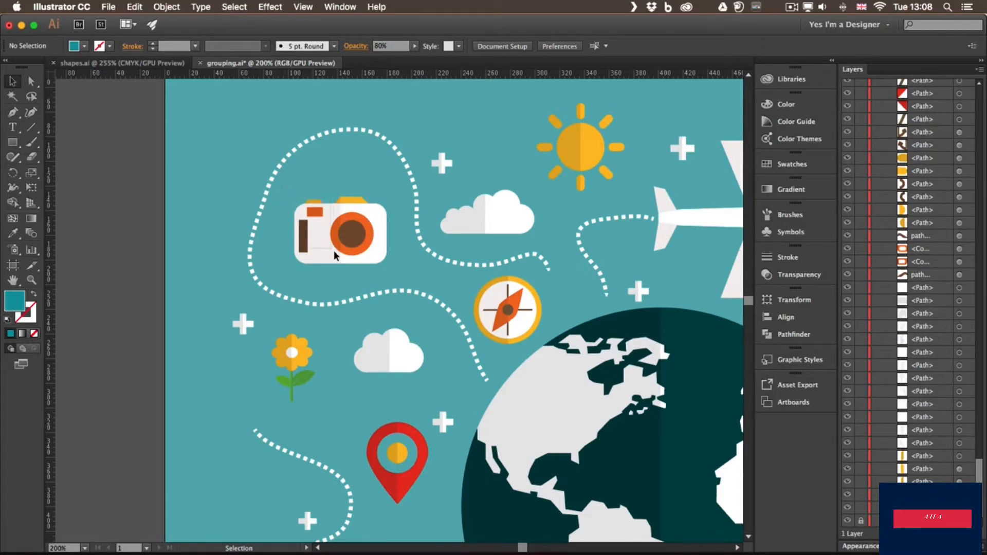
pyautogui.moveTo(383, 272); pyautogui.dragTo(398, 273)
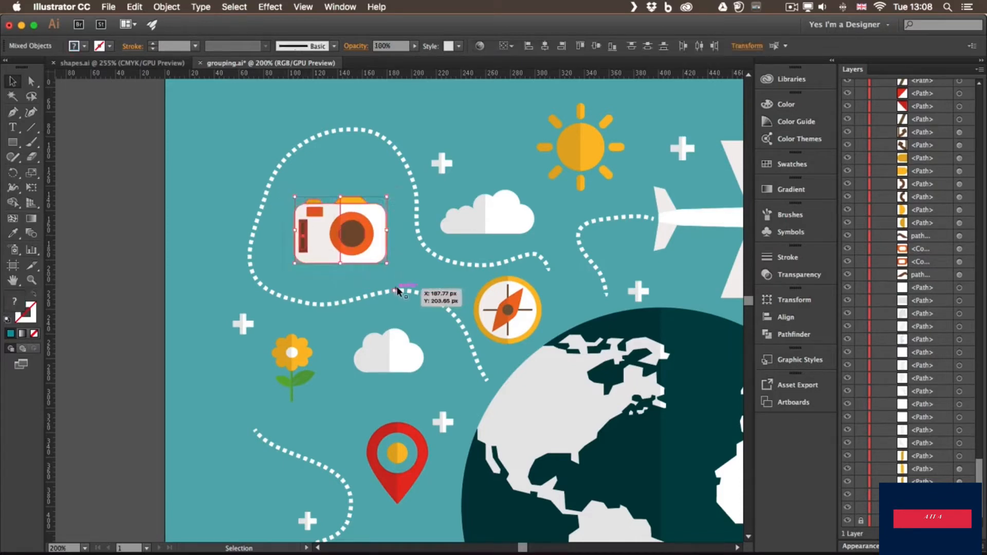
pyautogui.press('super+g')
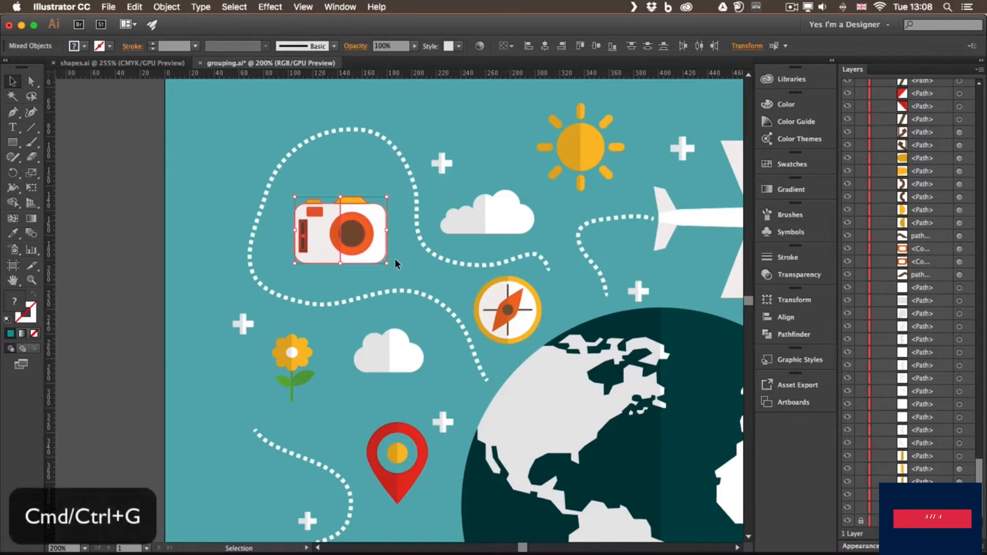
pyautogui.press('super+g')
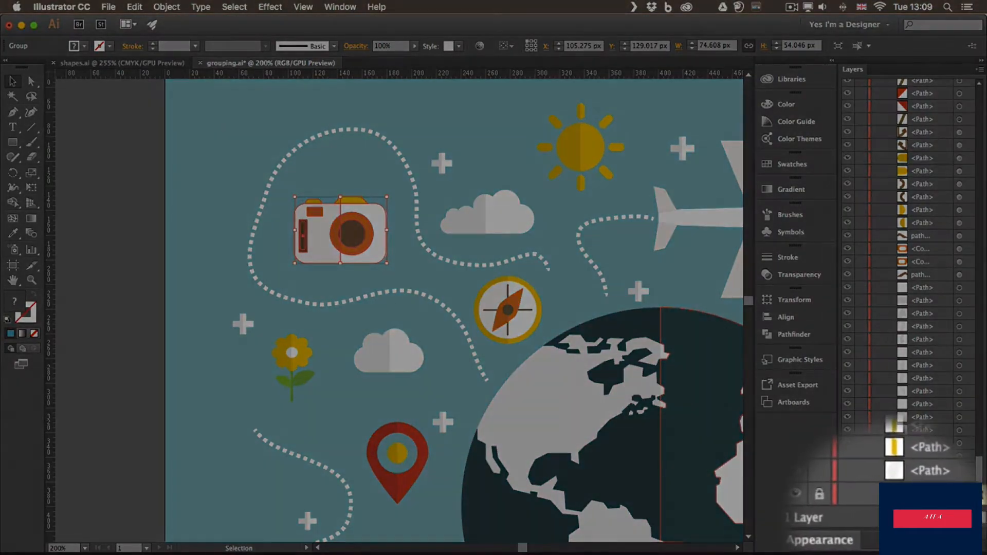
# - Find the camera's group in the layer list, collapse it, rename it "camera" and deselect it
pyautogui.click(909, 534)
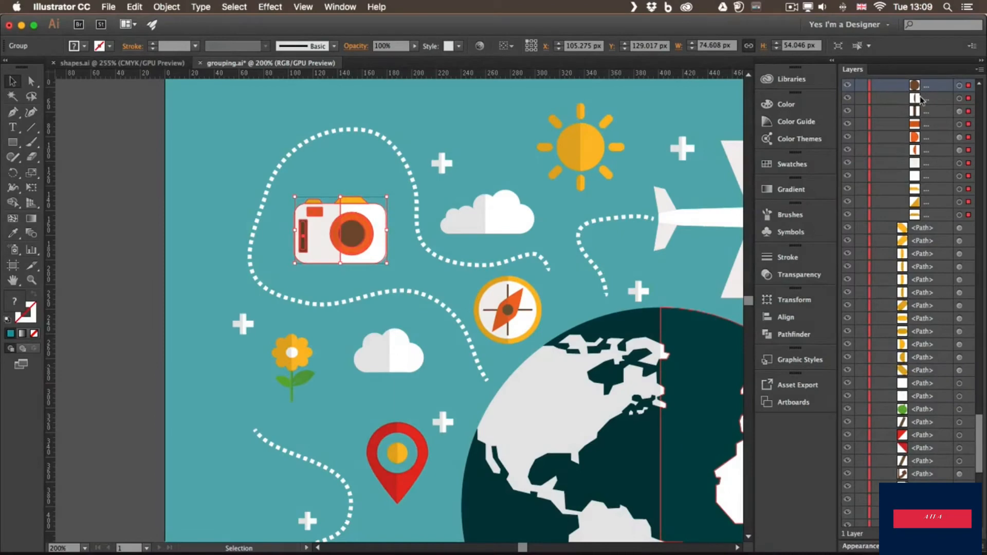
pyautogui.scroll(8, 971, 416)
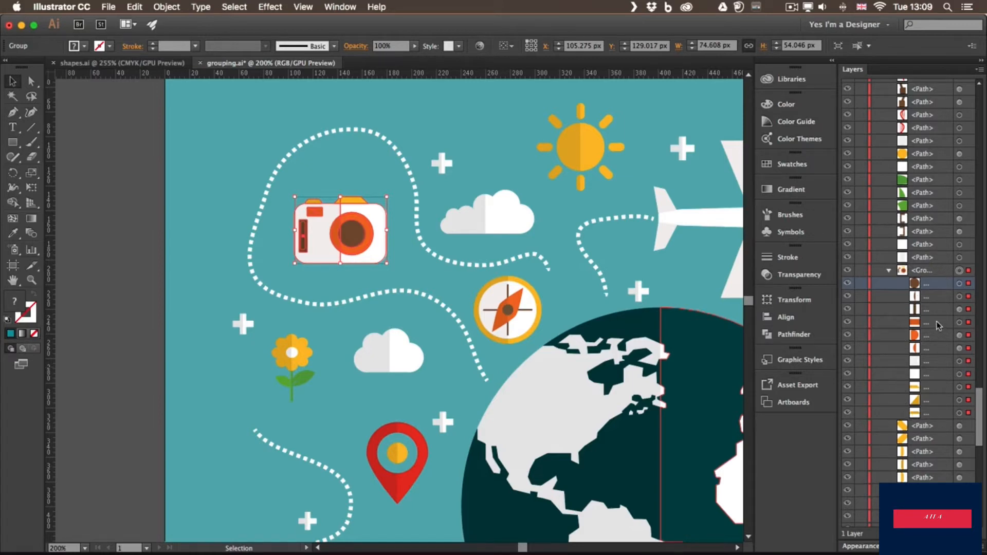
pyautogui.click(889, 271)
pyautogui.doubleClick(921, 271)
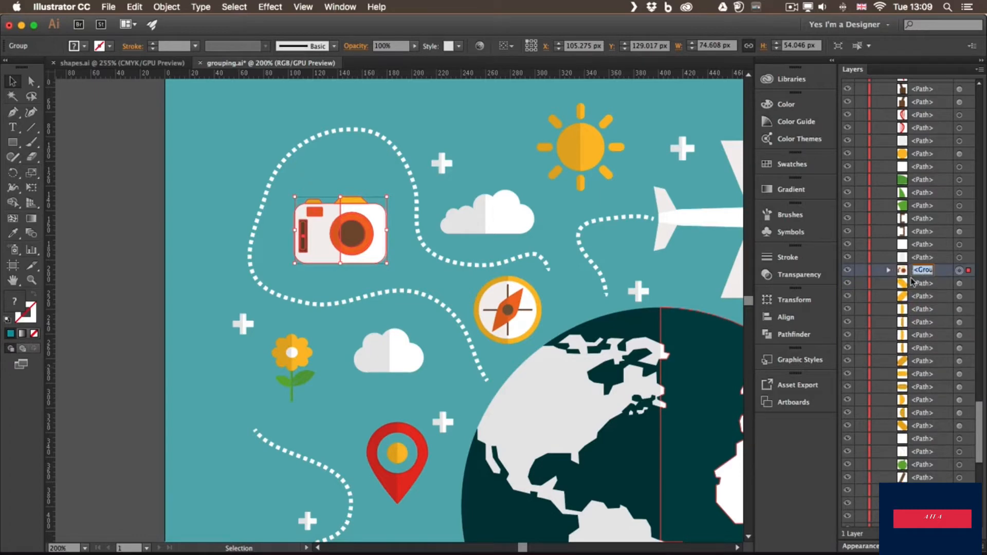
pyautogui.write('camera')
pyautogui.press('Return')
pyautogui.press('super+shift+a')
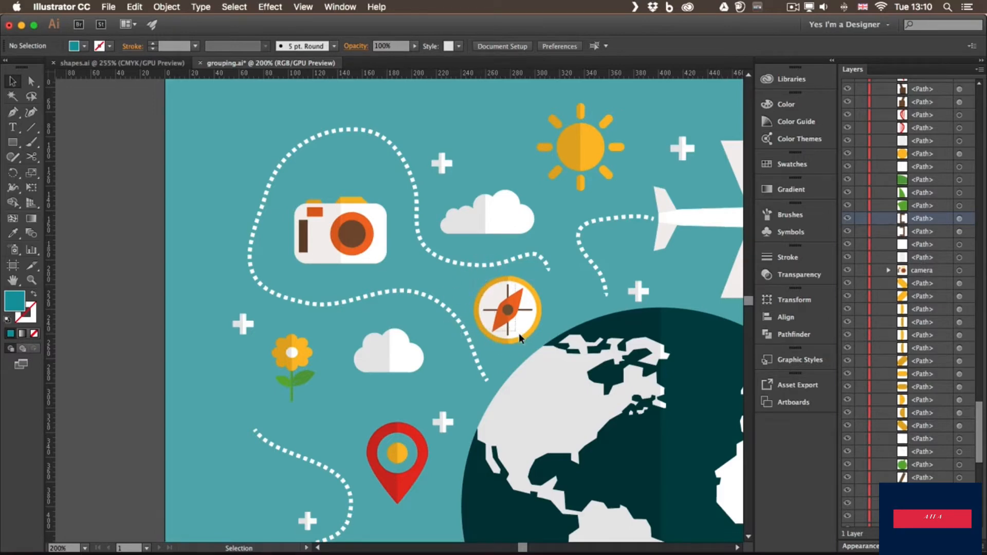
# - Group all the compass's parts, rename the group "compass" and collapse it in the layer list
pyautogui.click(538, 340)
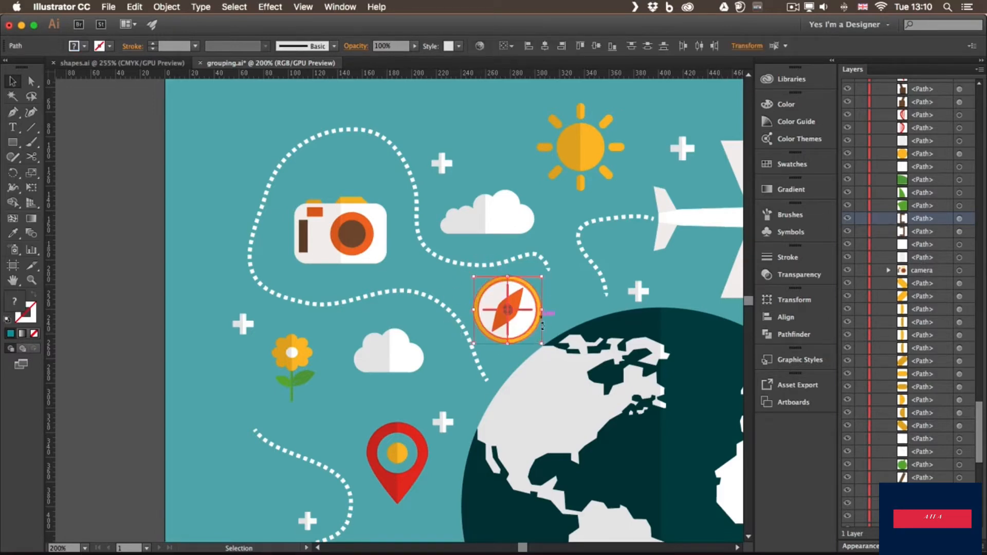
pyautogui.press('super+g')
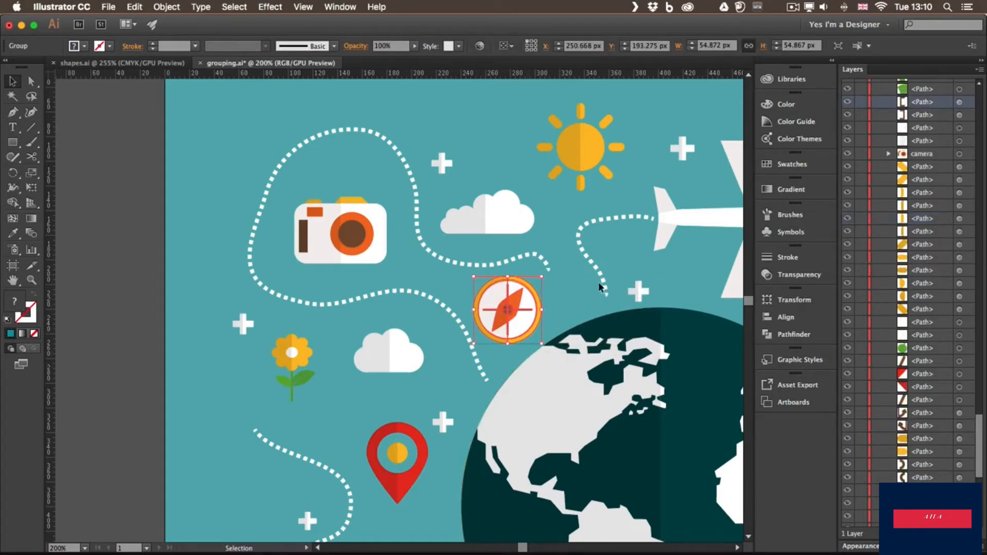
pyautogui.moveTo(979, 450); pyautogui.dragTo(985, 364)
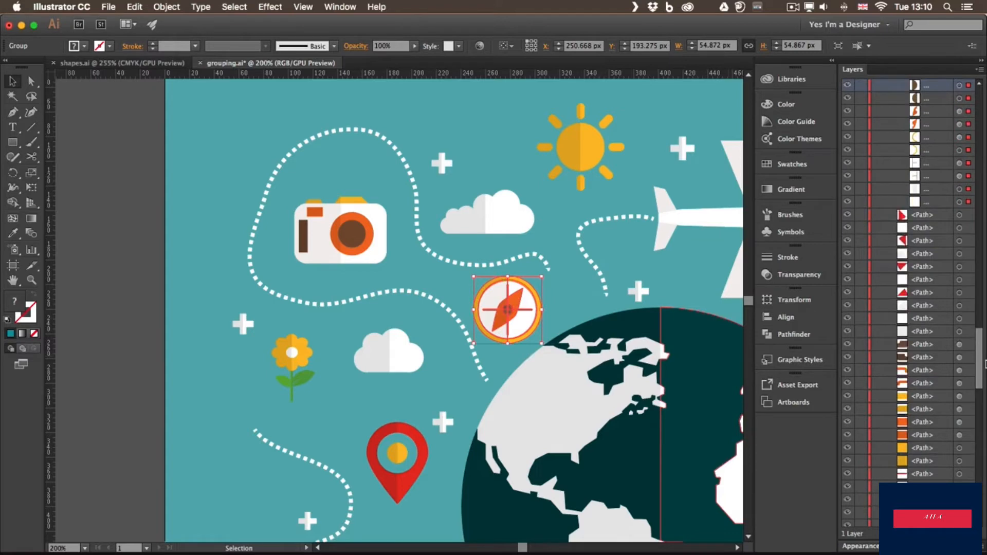
pyautogui.scroll(10, 915, 269)
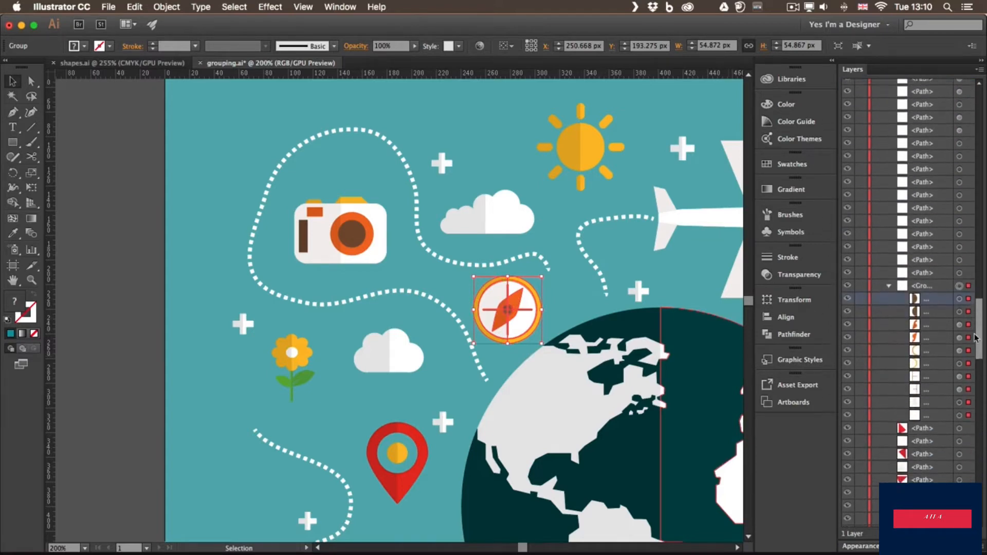
pyautogui.doubleClick(920, 279)
pyautogui.write('com')
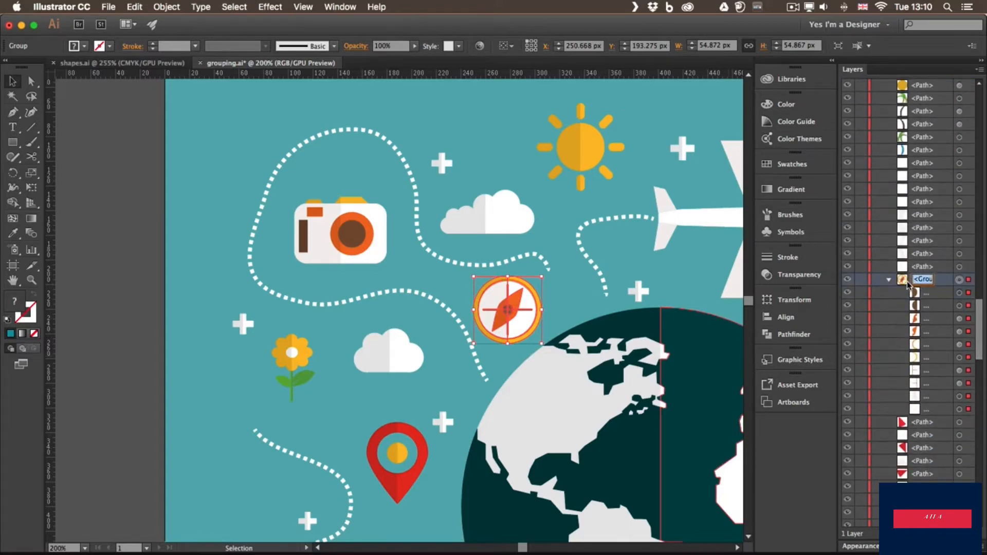
pyautogui.write('pass')
pyautogui.press('Return')
pyautogui.click(888, 279)
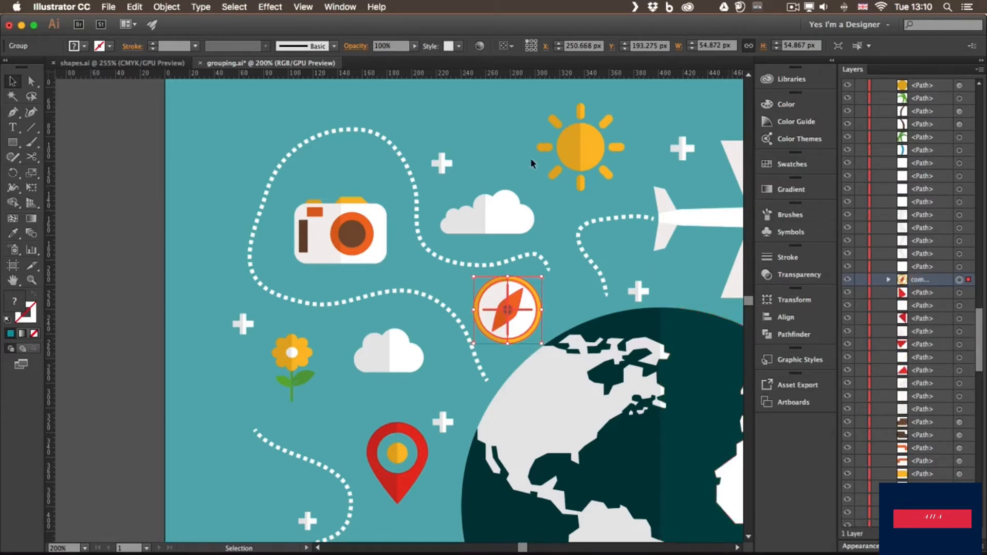
# - Make separate groups for the sun, the cloud above the compass, the cloud beside the flower, and the flower
pyautogui.click(606, 175)
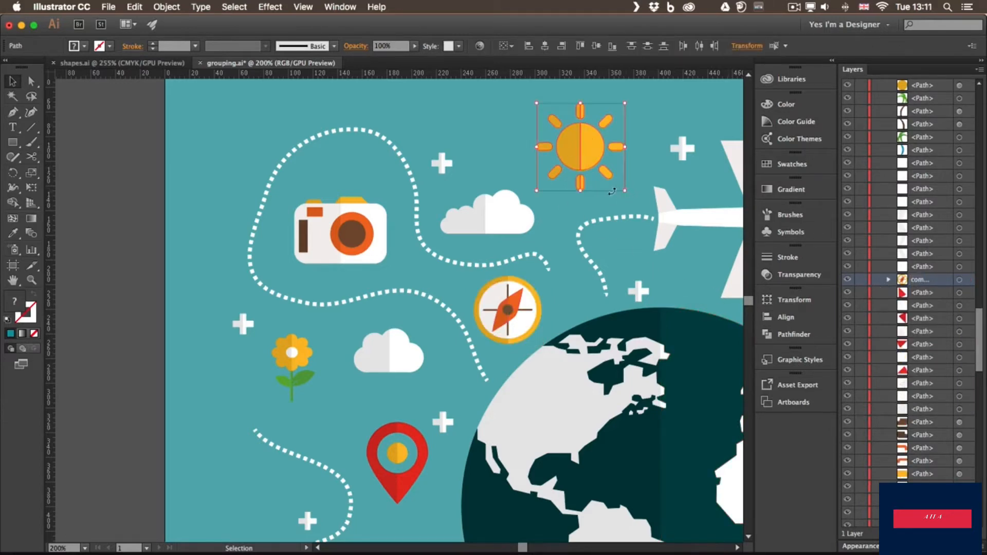
pyautogui.press('super+g')
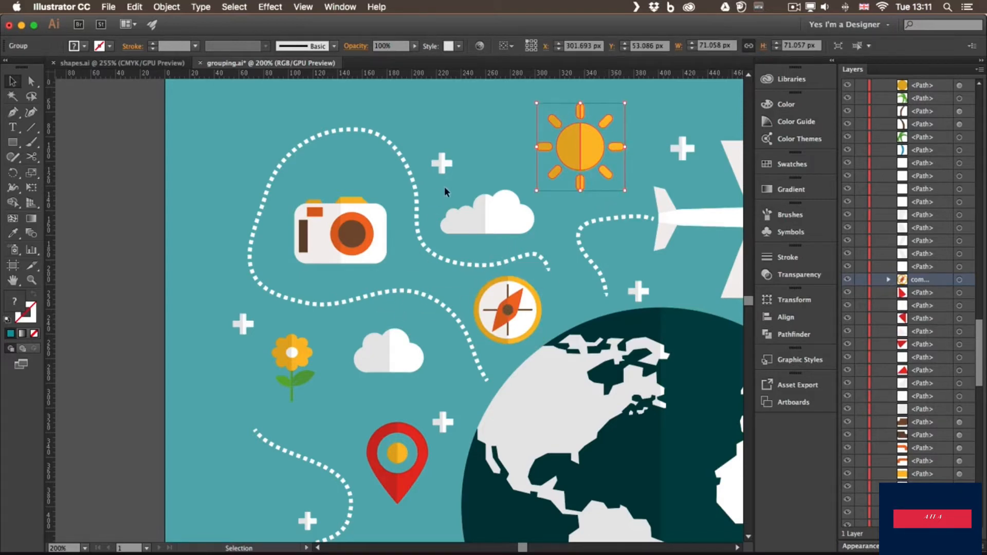
pyautogui.click(517, 230)
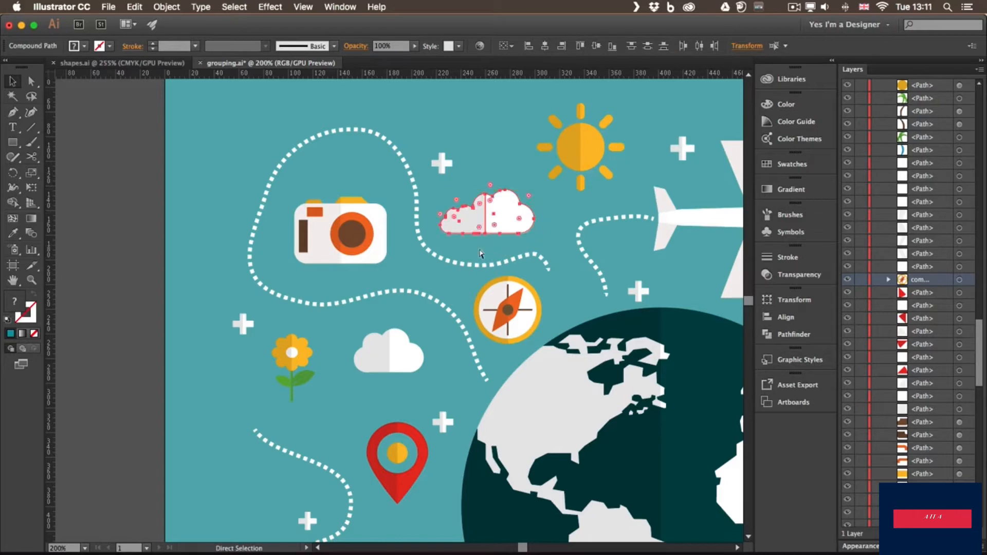
pyautogui.press('super+g')
pyautogui.moveTo(343, 323); pyautogui.dragTo(430, 377)
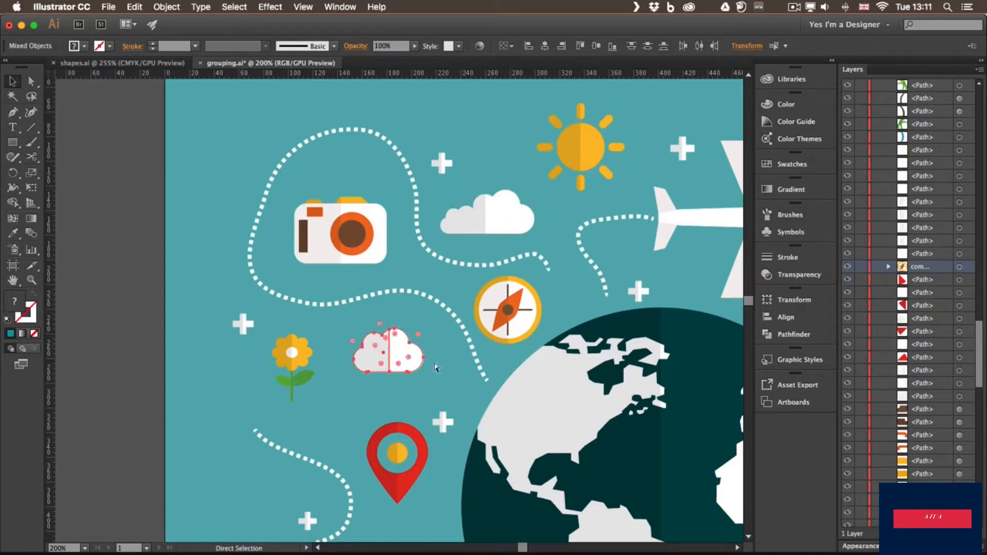
pyautogui.press('super+g')
pyautogui.moveTo(309, 404); pyautogui.dragTo(321, 408)
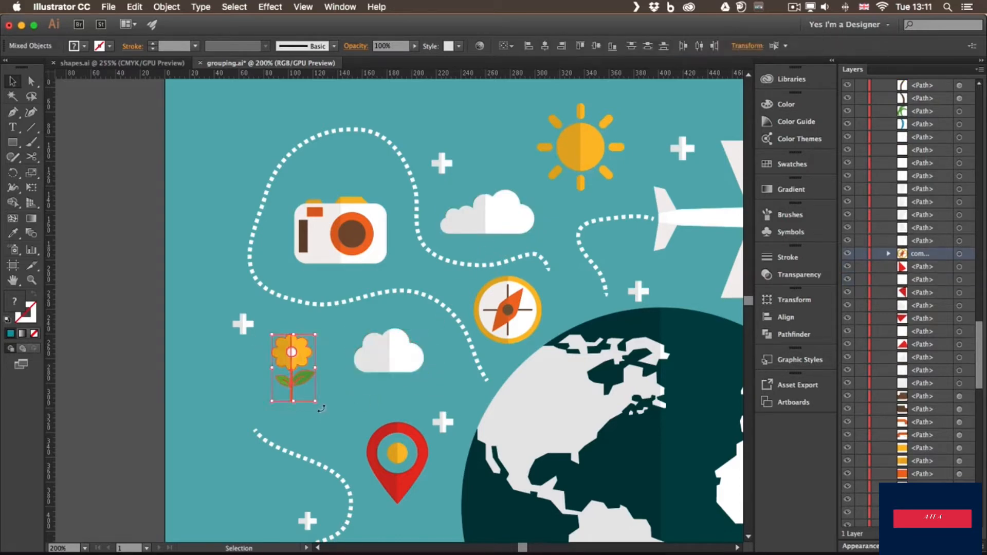
pyautogui.press('super+g')
# - Select all the airplane's parts together and clear the selection
pyautogui.press('space')
pyautogui.moveTo(541, 277); pyautogui.dragTo(381, 271)
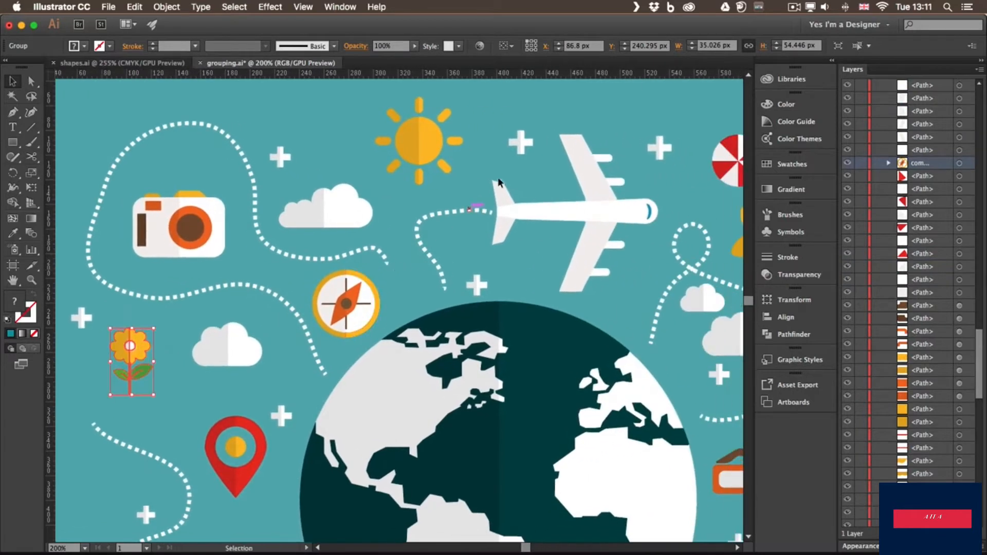
pyautogui.moveTo(497, 166); pyautogui.dragTo(640, 279)
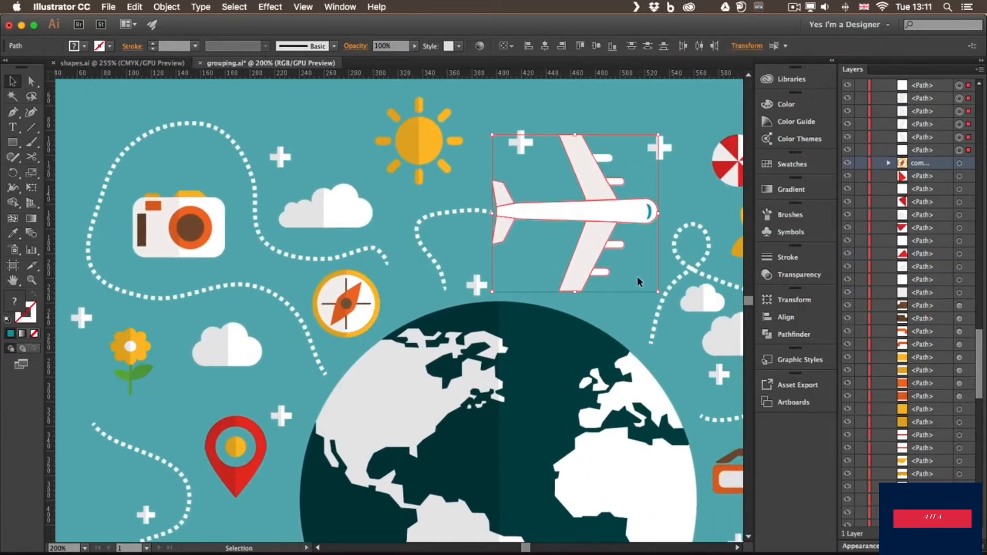
pyautogui.click(573, 109)
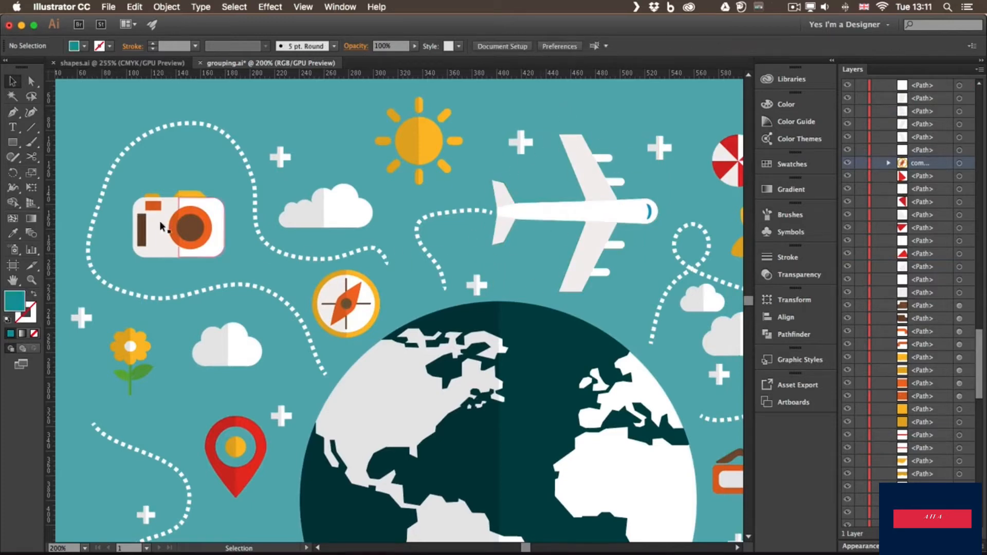
# - Lasso all the airplane's parts, group them, and shift the airplane and the sun slightly to the right
pyautogui.click(31, 97)
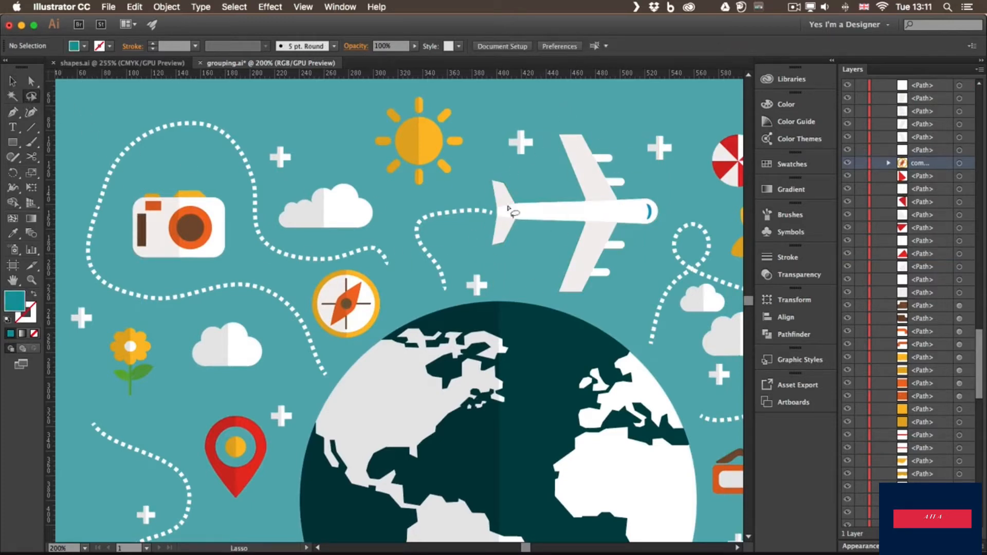
pyautogui.moveTo(607, 138)
pyautogui.mouseDown()
pyautogui.moveTo(532, 173)
pyautogui.moveTo(500, 210)
pyautogui.moveTo(503, 226)
pyautogui.moveTo(596, 288)
pyautogui.moveTo(644, 253)
pyautogui.moveTo(667, 201)
pyautogui.moveTo(656, 172)
pyautogui.moveTo(607, 137)
pyautogui.mouseUp()
pyautogui.press('v')
pyautogui.press('a')
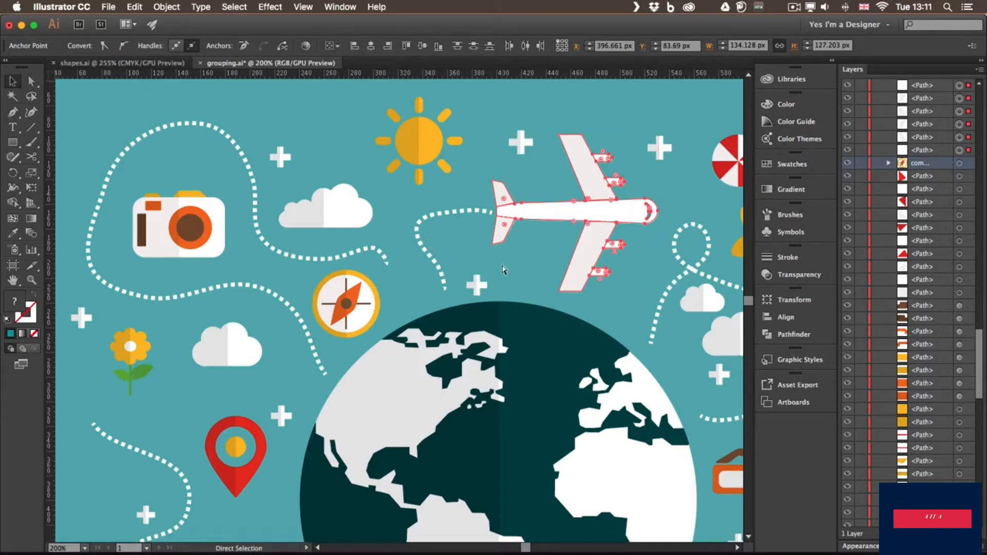
pyautogui.press('super+g')
pyautogui.moveTo(578, 213)
pyautogui.mouseDown()
pyautogui.moveTo(639, 220)
pyautogui.moveTo(596, 216)
pyautogui.mouseUp()
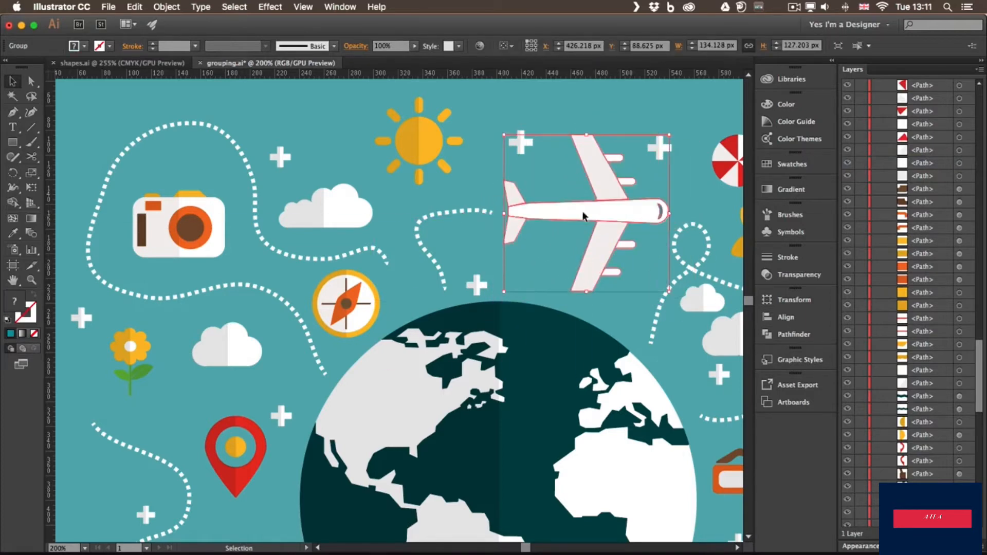
pyautogui.moveTo(424, 149)
pyautogui.mouseDown()
pyautogui.moveTo(445, 154)
pyautogui.moveTo(425, 152)
pyautogui.mouseUp()
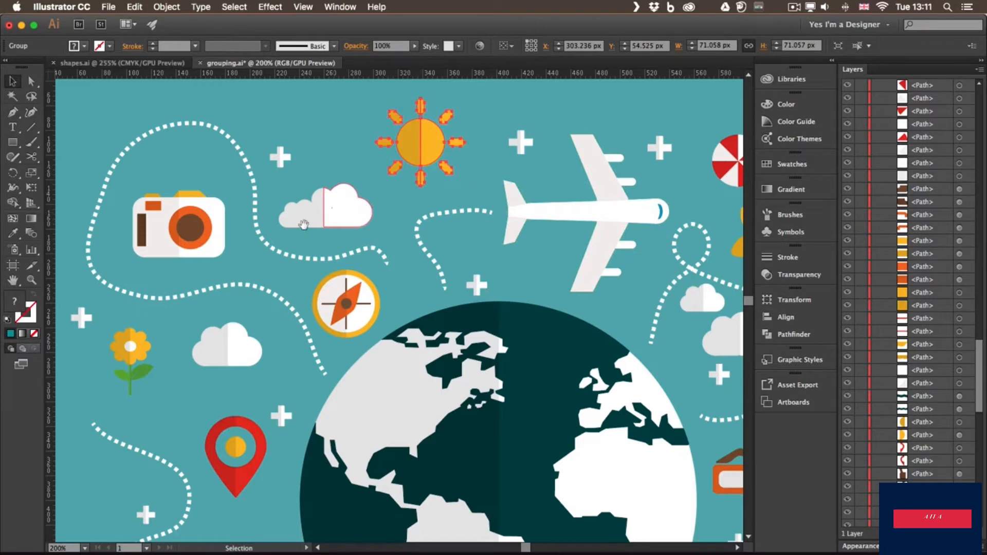
# - Select all the dotted direction lines around the globe, including their stray end dots, and cut them from the artwork
pyautogui.hscroll(-5, 324, 221)
pyautogui.scroll(-2, 323, 221)
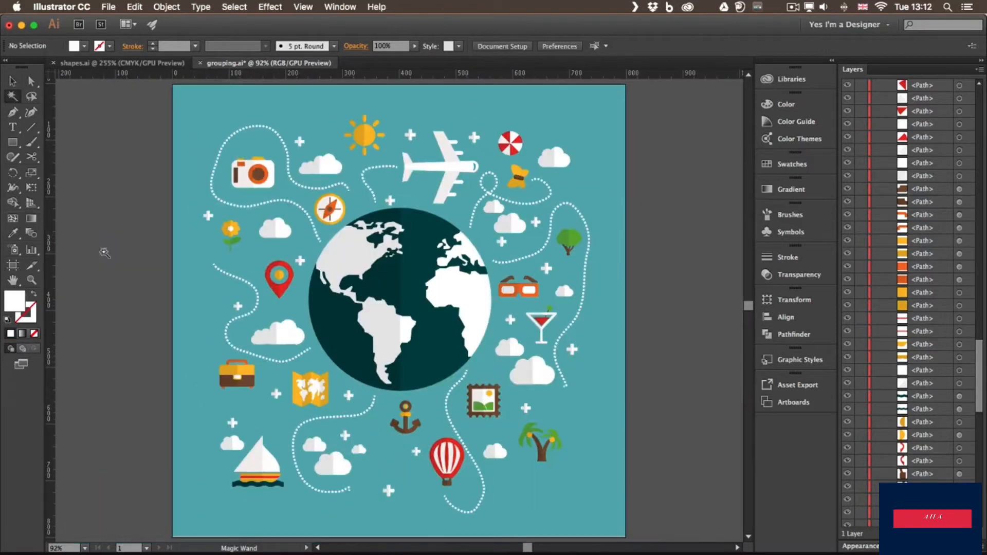
pyautogui.press('v')
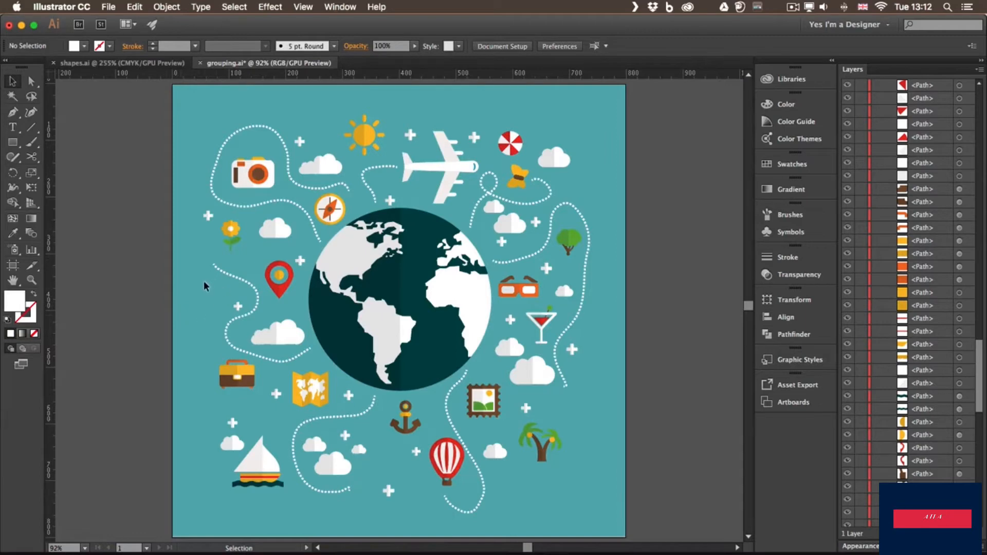
pyautogui.click(227, 270)
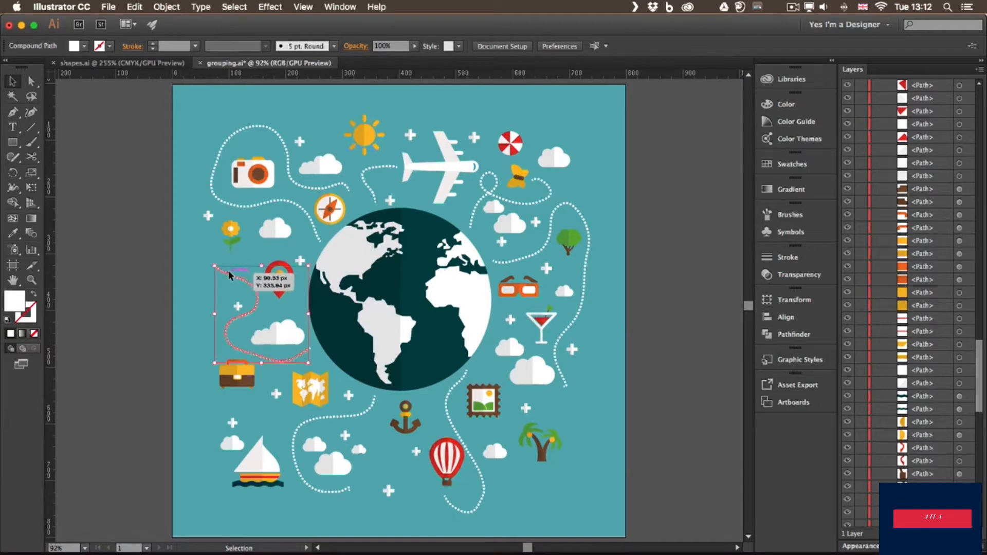
pyautogui.keyDown('shift'); pyautogui.click(353, 414); pyautogui.keyUp('shift')
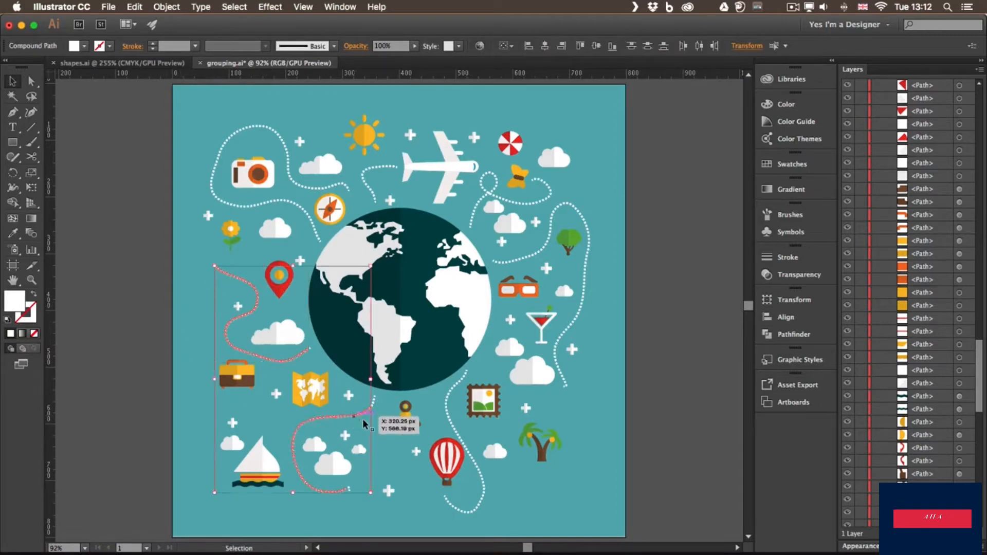
pyautogui.keyDown('shift'); pyautogui.click(445, 402); pyautogui.keyUp('shift')
pyautogui.keyDown('shift'); pyautogui.click(572, 316); pyautogui.keyUp('shift')
pyautogui.keyDown('shift'); pyautogui.click(507, 181); pyautogui.keyUp('shift')
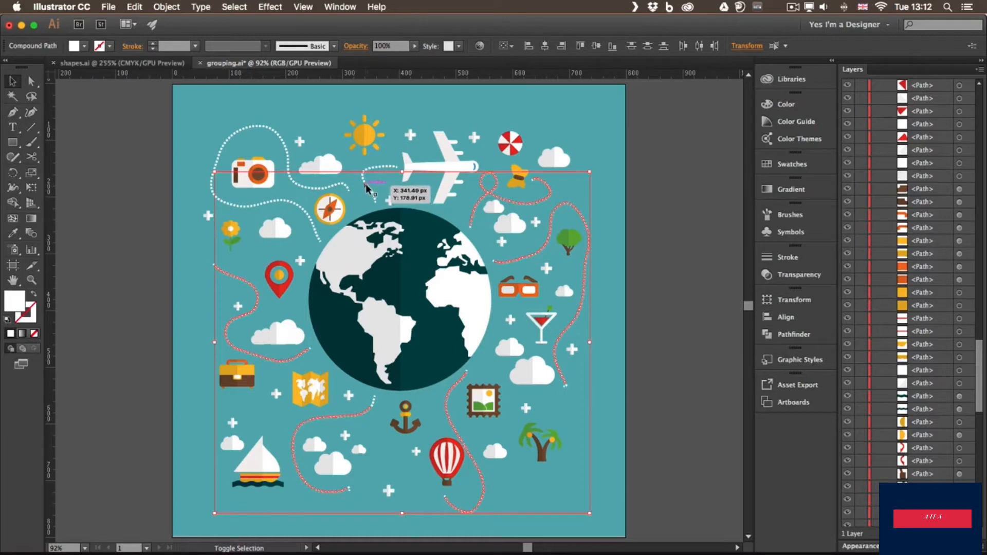
pyautogui.keyDown('shift'); pyautogui.click(367, 183); pyautogui.keyUp('shift')
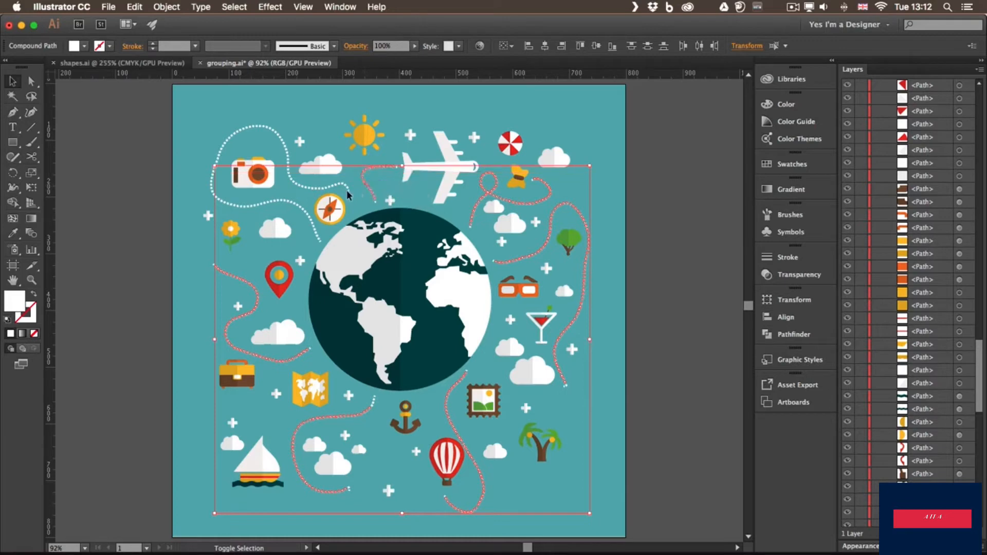
pyautogui.keyDown('shift'); pyautogui.click(295, 181); pyautogui.keyUp('shift')
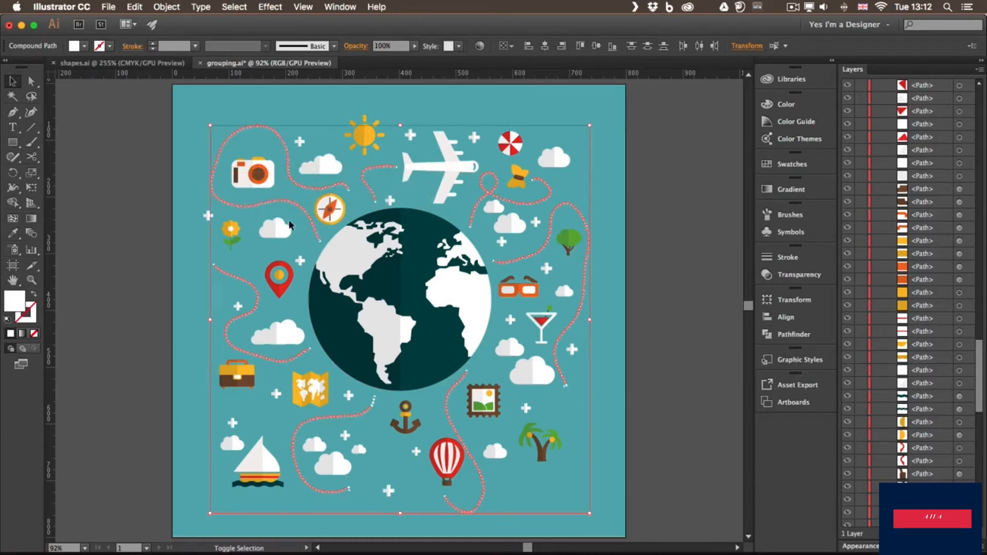
pyautogui.keyDown('shift'); pyautogui.click(371, 410); pyautogui.keyUp('shift')
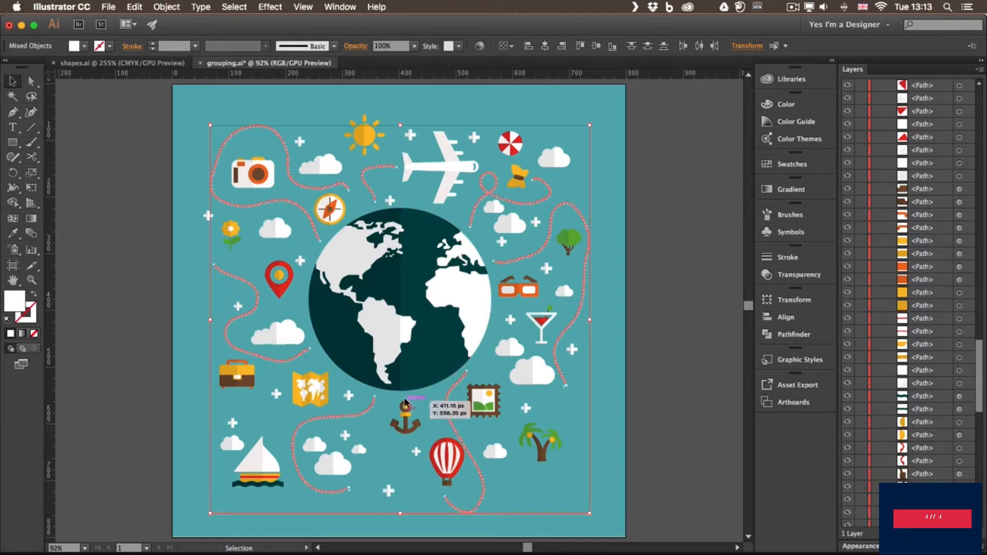
pyautogui.click(135, 7)
pyautogui.click(160, 54)
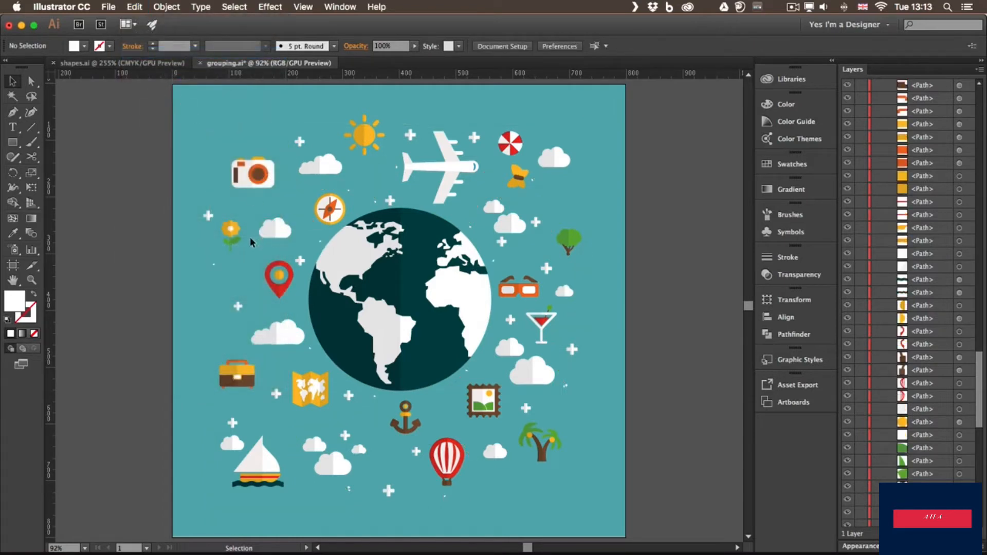
# - Collapse Layer 1 in the layer list and add a new layer above it
pyautogui.moveTo(981, 366); pyautogui.dragTo(977, 86)
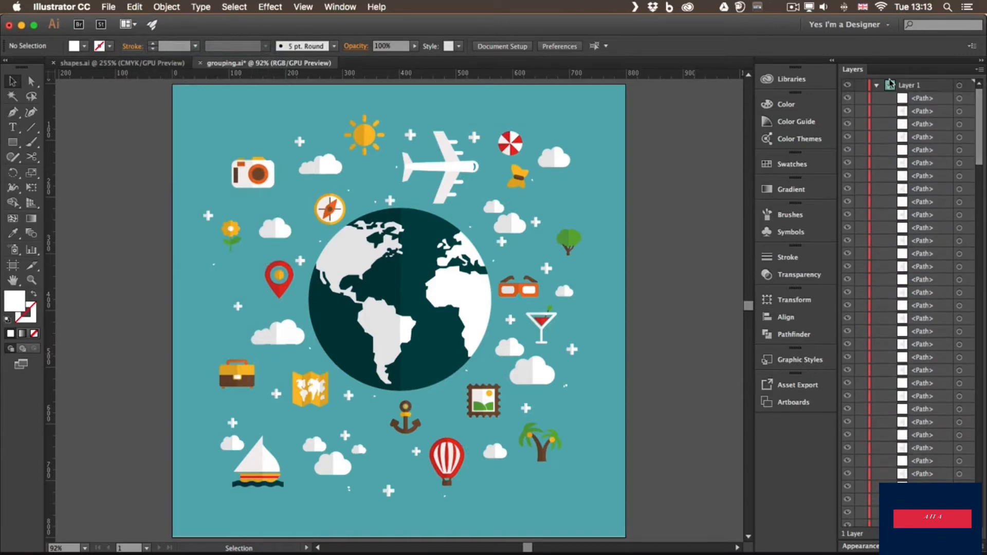
pyautogui.click(878, 85)
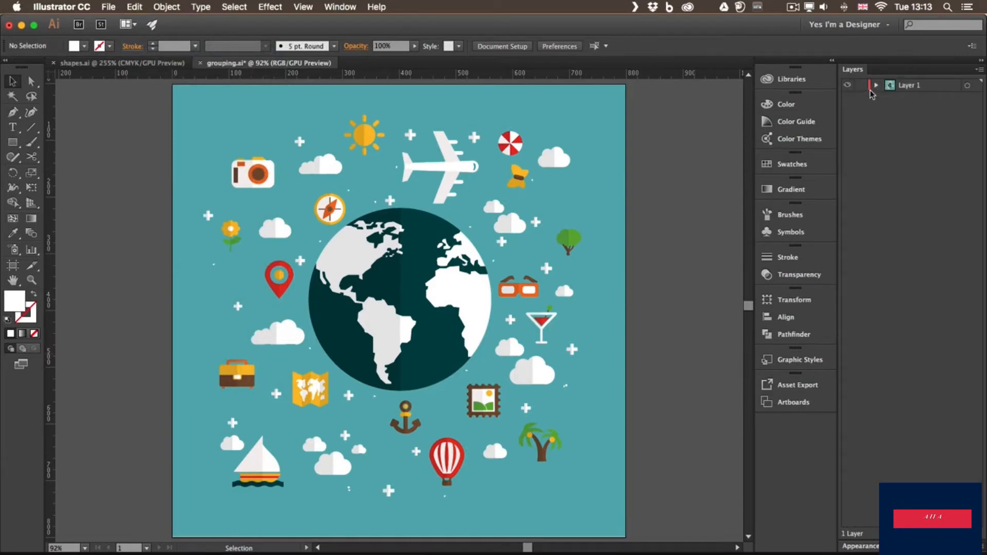
pyautogui.click(877, 86)
pyautogui.click(876, 86)
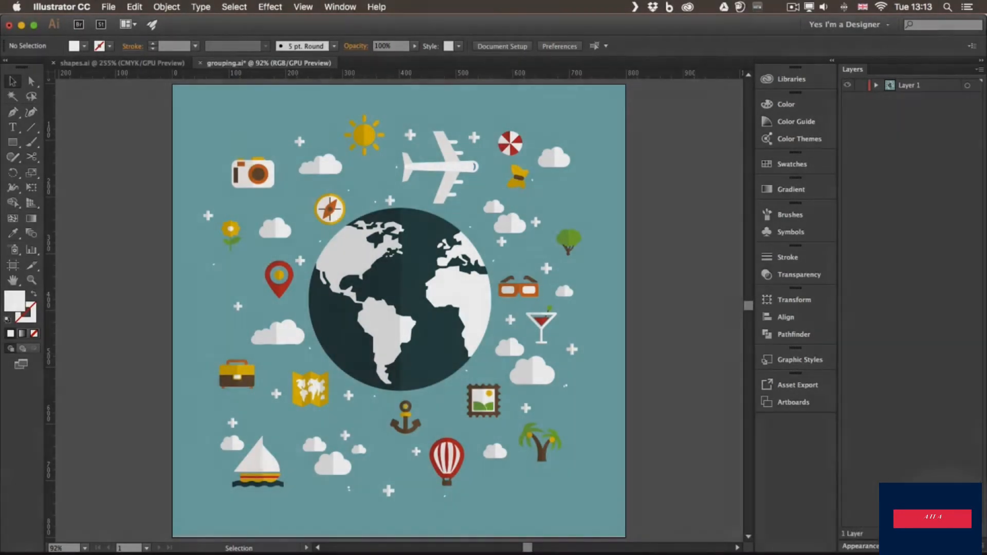
pyautogui.click(960, 533)
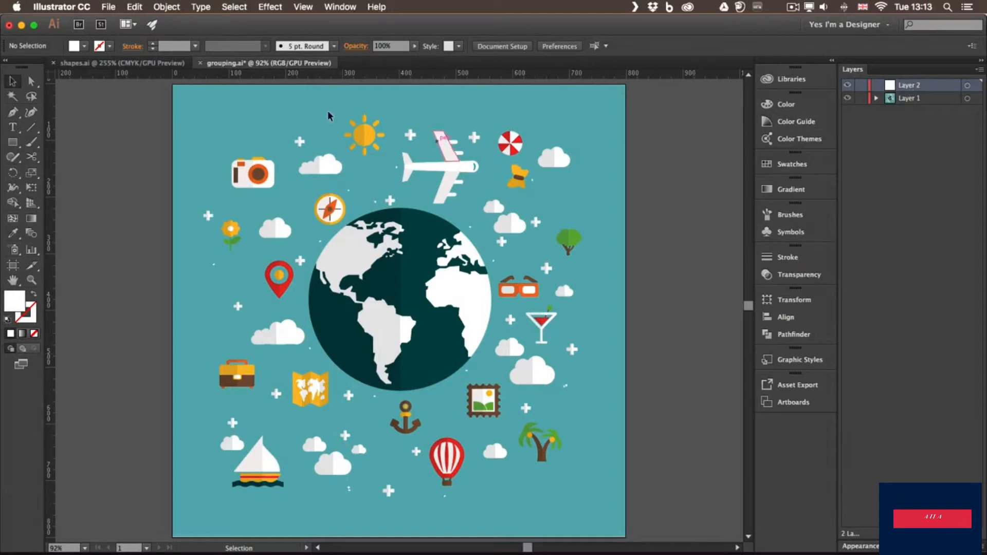
# - Paste the cut dotted lines in front on the new layer and rename the layer "directions"
pyautogui.click(135, 7)
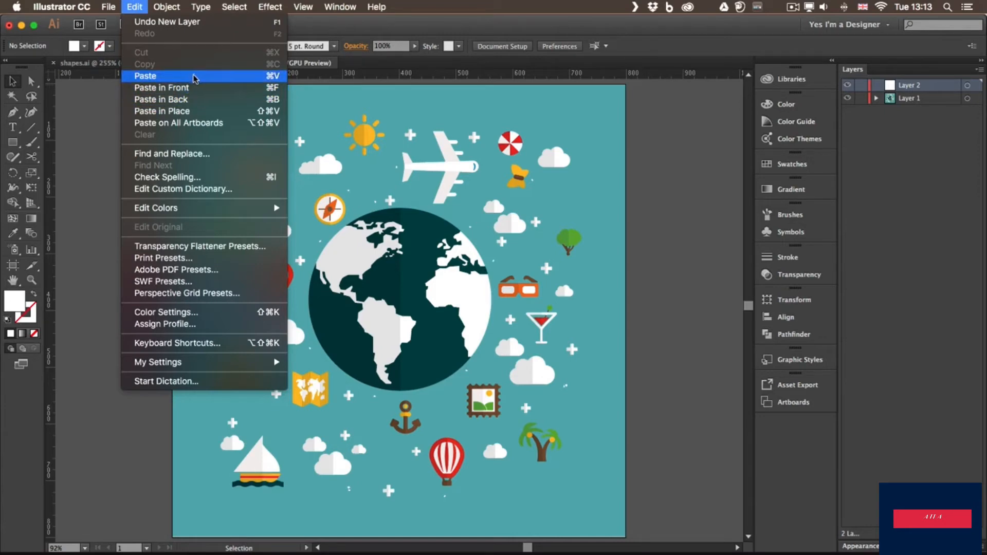
pyautogui.click(189, 88)
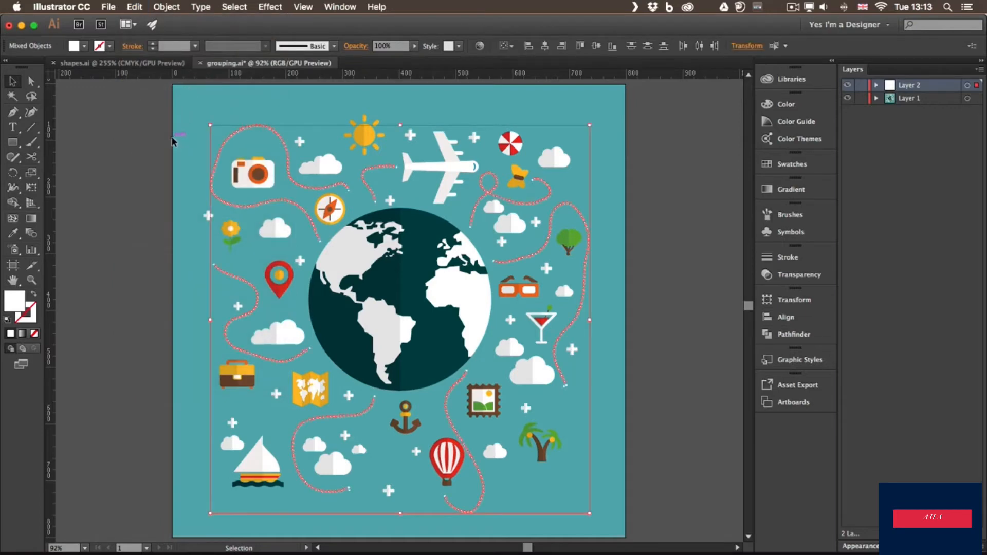
pyautogui.doubleClick(906, 87)
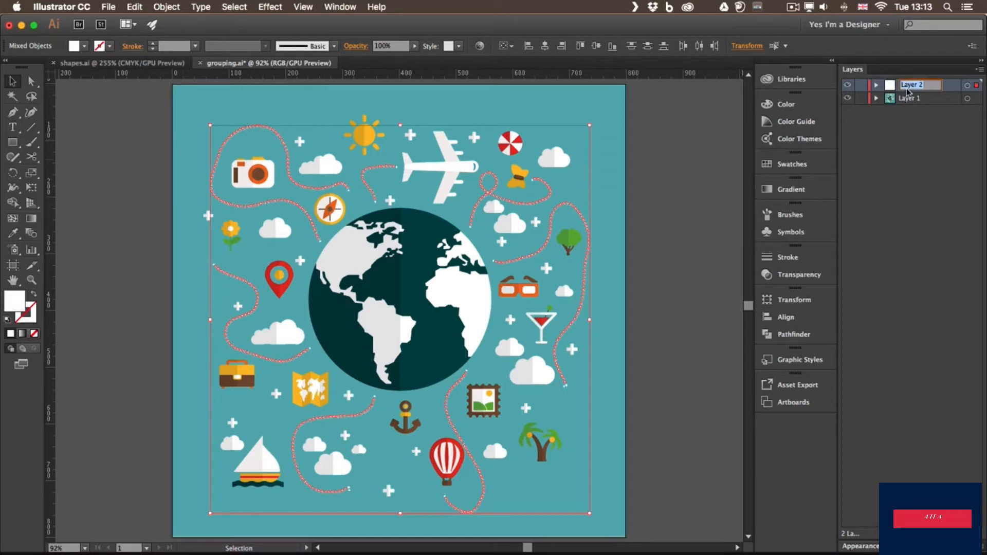
pyautogui.write('d')
pyautogui.press('Return')
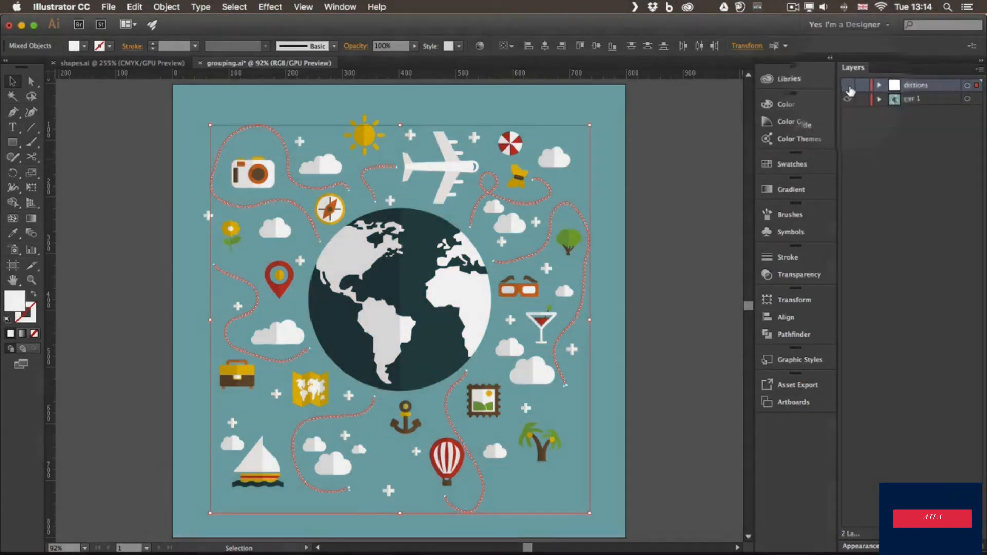
# - Check the layer contents by hiding and showing the directions layer twice and Layer 1 once
pyautogui.click(847, 86)
pyautogui.click(848, 86)
pyautogui.click(847, 86)
pyautogui.click(847, 86)
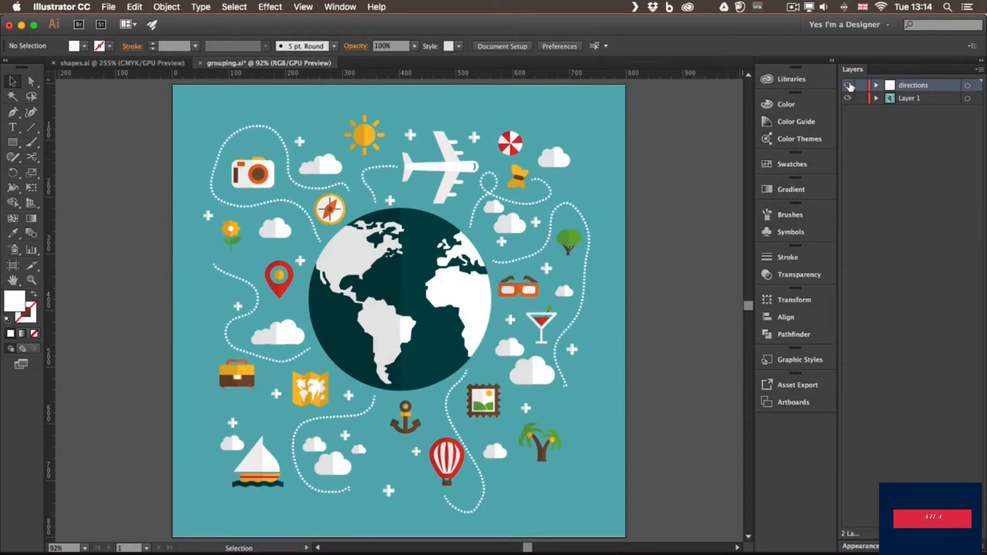
pyautogui.click(847, 98)
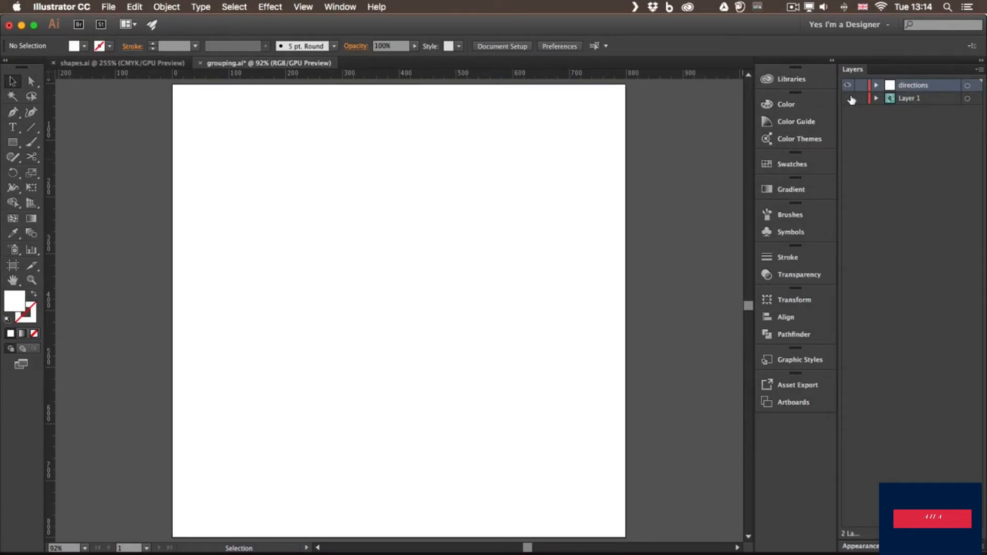
pyautogui.click(848, 98)
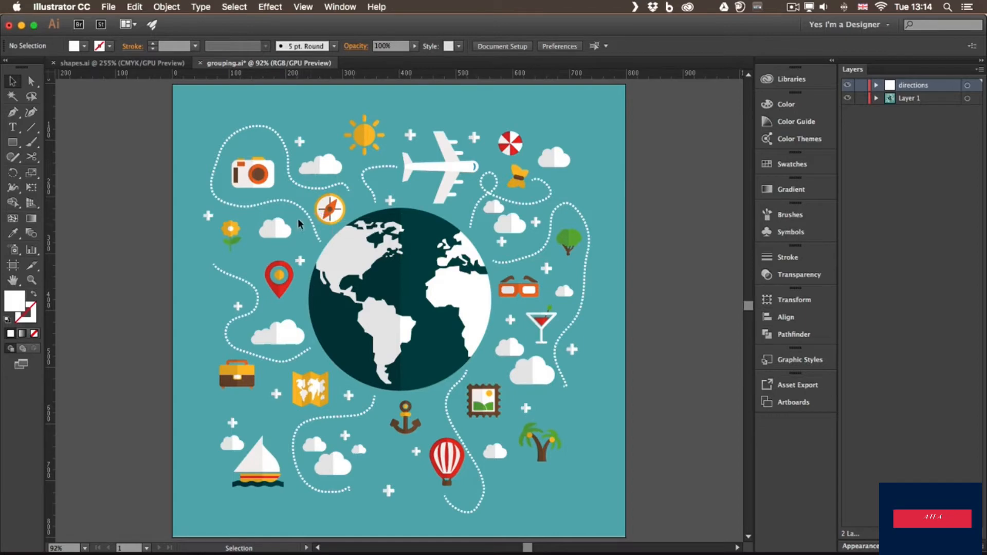
# - Lock Layer 1, nudge the dotted lines by the airplane, tree and balloon slightly to the right, and clear the selection
pyautogui.moveTo(368, 171); pyautogui.dragTo(373, 172)
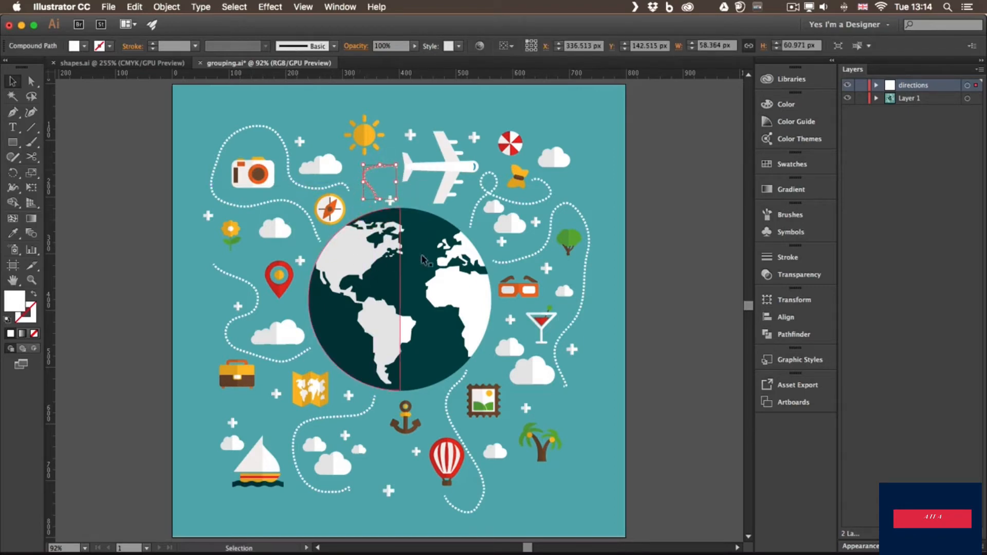
pyautogui.click(859, 98)
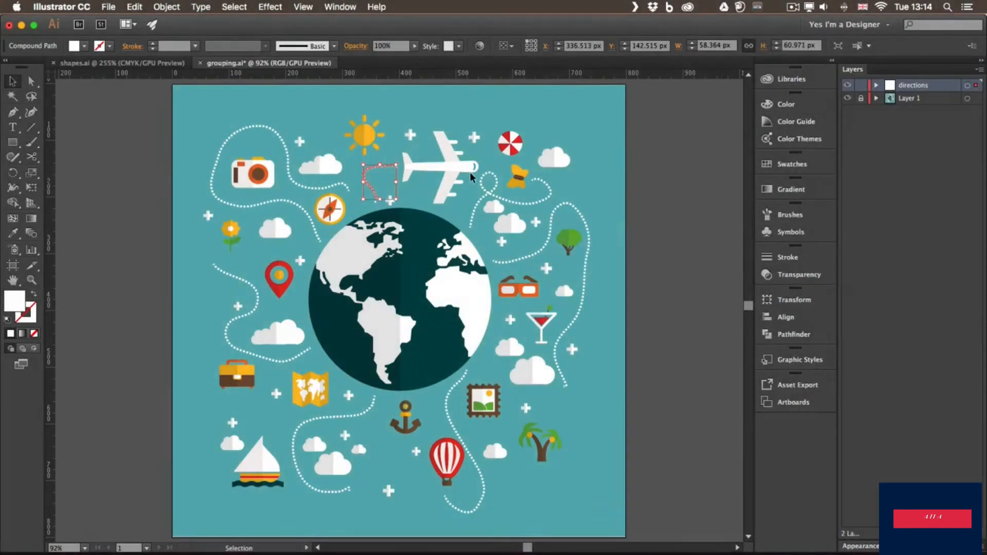
pyautogui.click(427, 184)
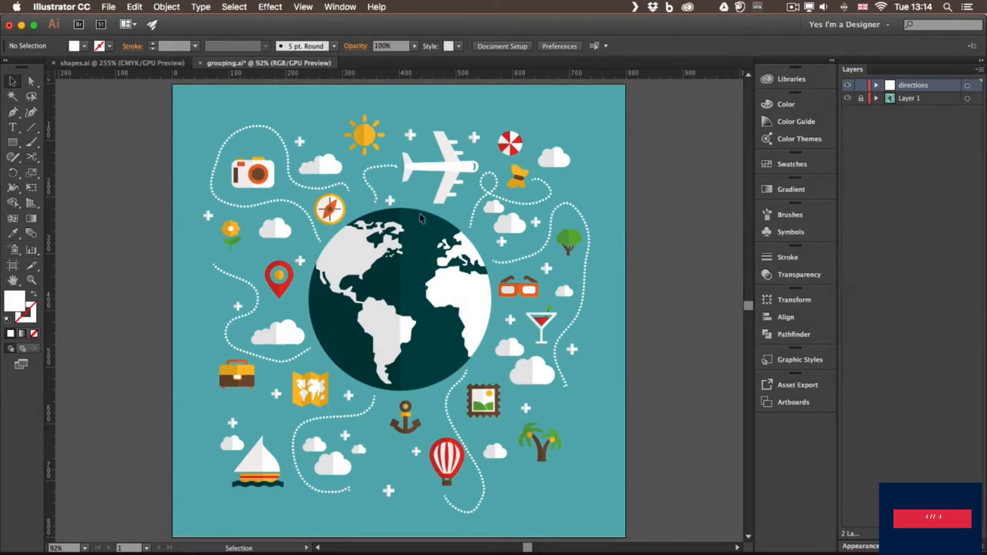
pyautogui.moveTo(542, 246)
pyautogui.mouseDown()
pyautogui.moveTo(544, 226)
pyautogui.moveTo(538, 249)
pyautogui.mouseUp()
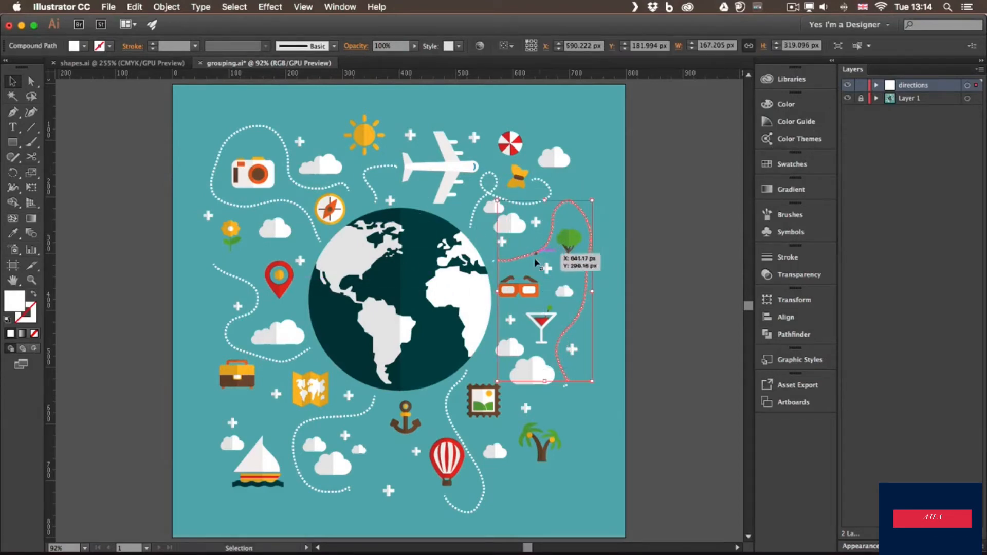
pyautogui.moveTo(461, 436); pyautogui.dragTo(468, 434)
pyautogui.click(634, 378)
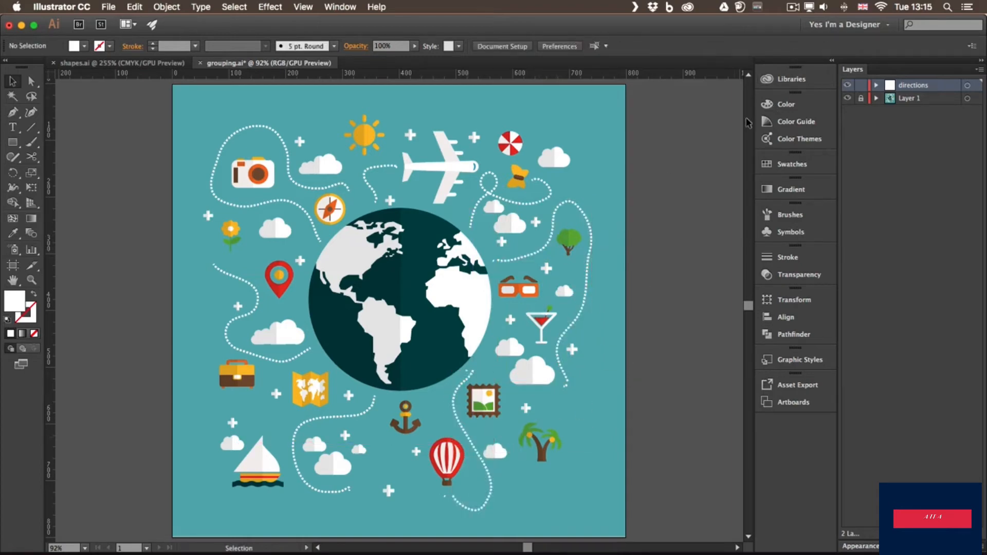
# - Unlock Layer 1 and all locked objects, then cut the teal background rectangle
pyautogui.click(860, 98)
pyautogui.click(166, 6)
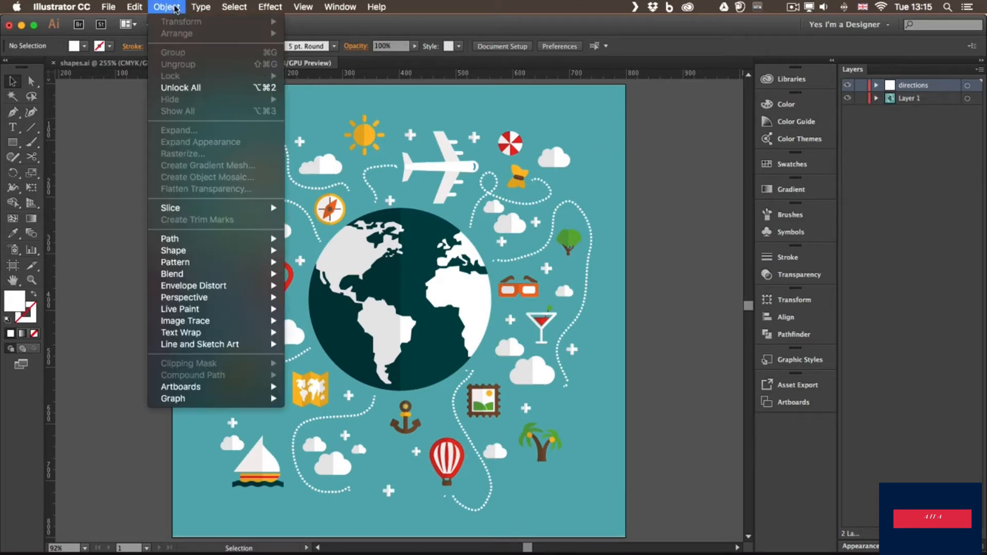
pyautogui.click(193, 91)
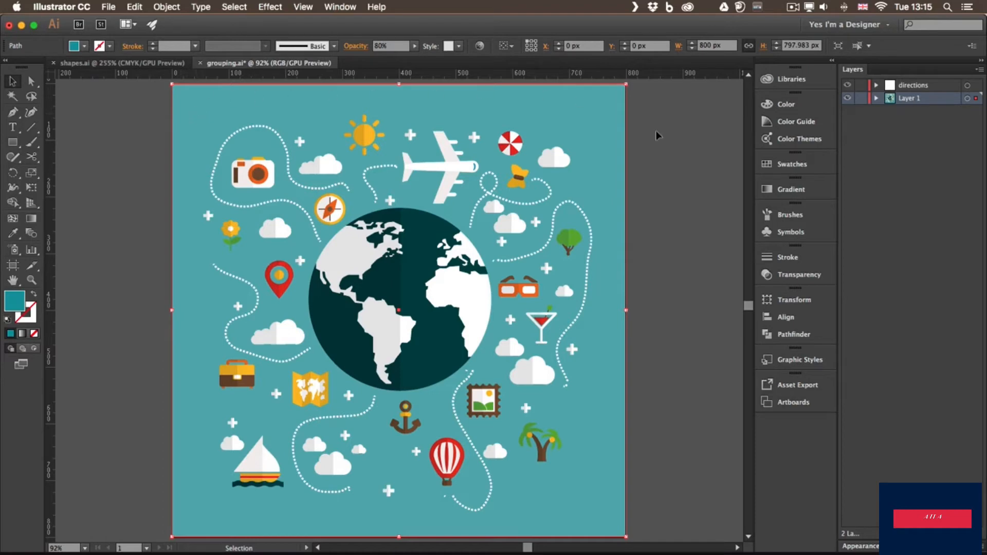
pyautogui.click(134, 6)
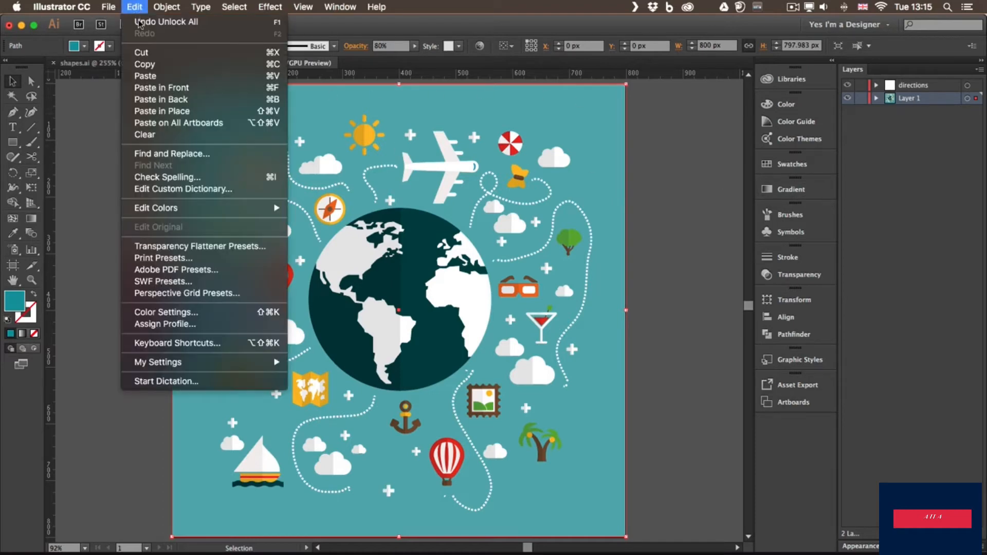
pyautogui.click(142, 53)
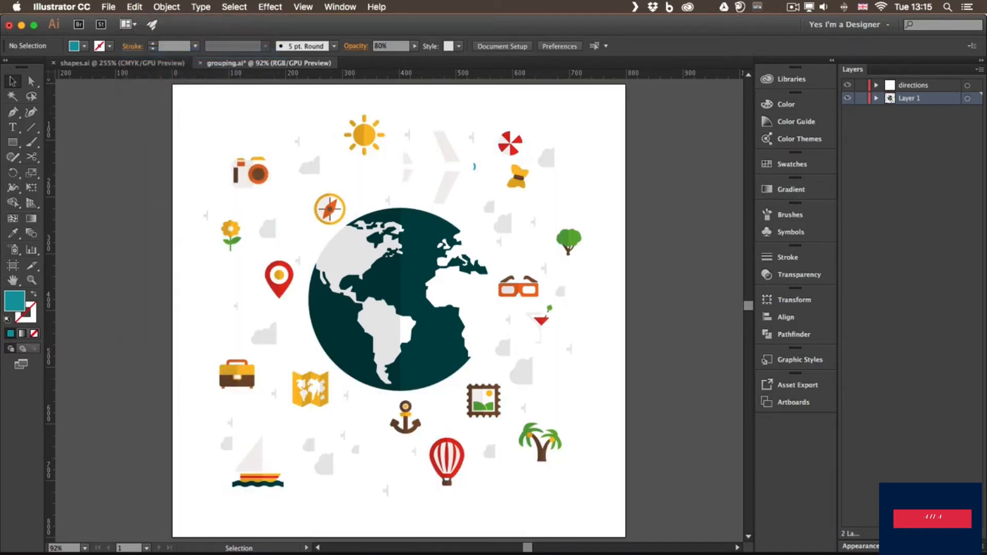
# - Create a new layer named "background" above Layer 1 and paste the cut teal rectangle in front on it
pyautogui.click(961, 534)
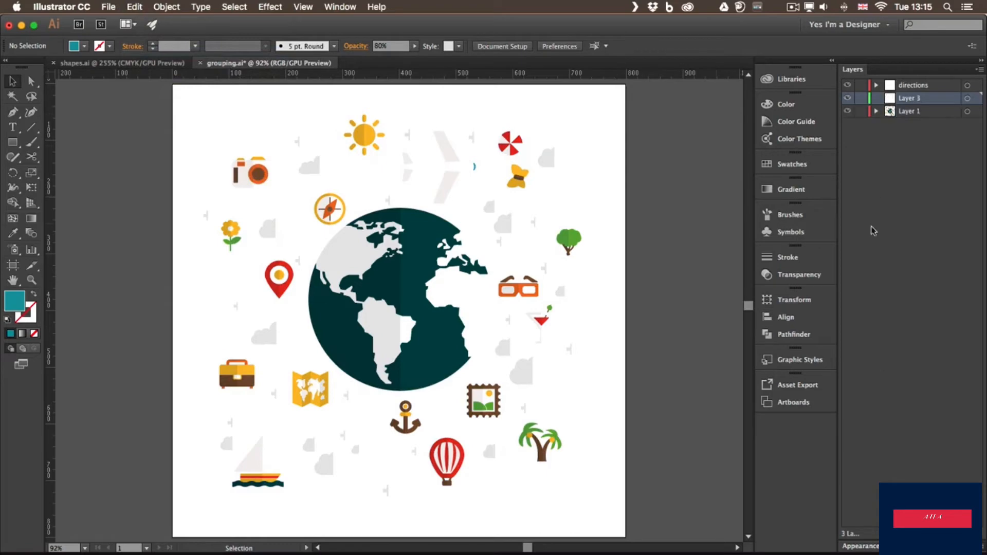
pyautogui.doubleClick(908, 99)
pyautogui.write('bac')
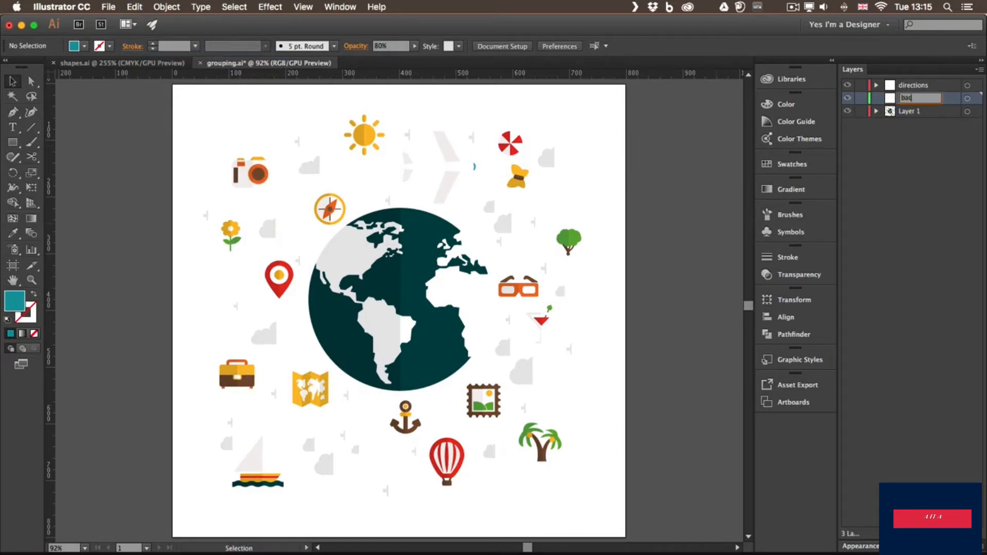
pyautogui.write('kground')
pyautogui.press('Return')
pyautogui.click(134, 6)
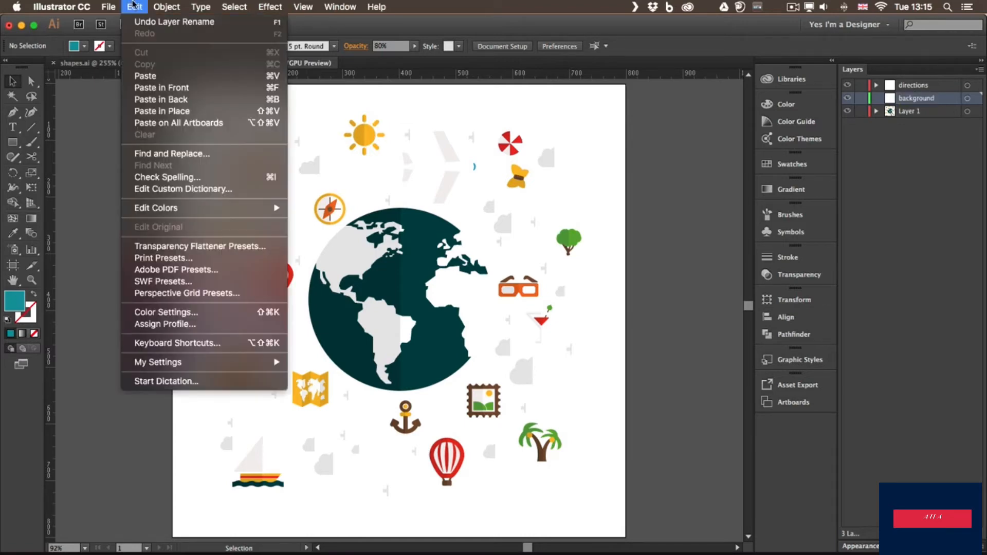
pyautogui.click(180, 88)
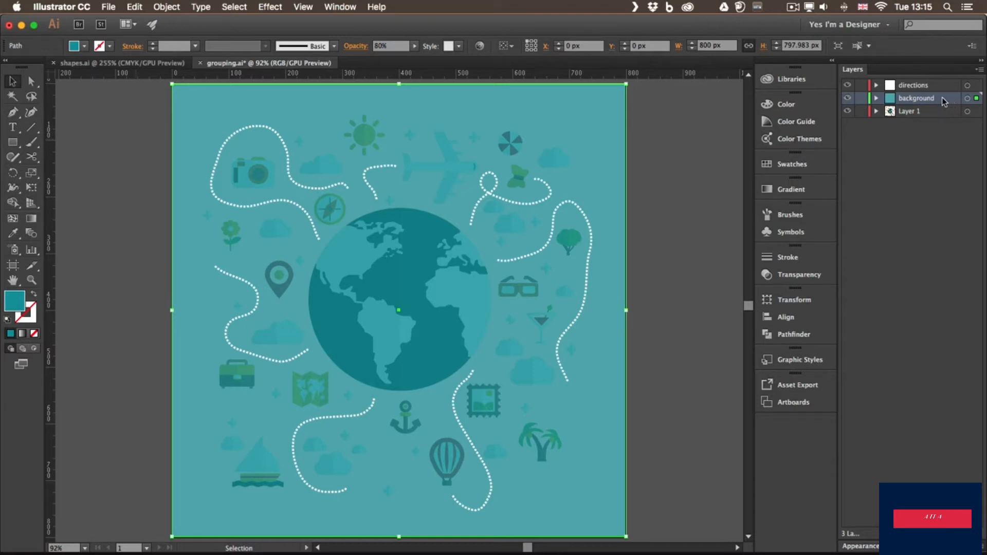
# - Move the background layer below Layer 1 in the stacking order and lock it
pyautogui.moveTo(945, 101); pyautogui.dragTo(940, 116)
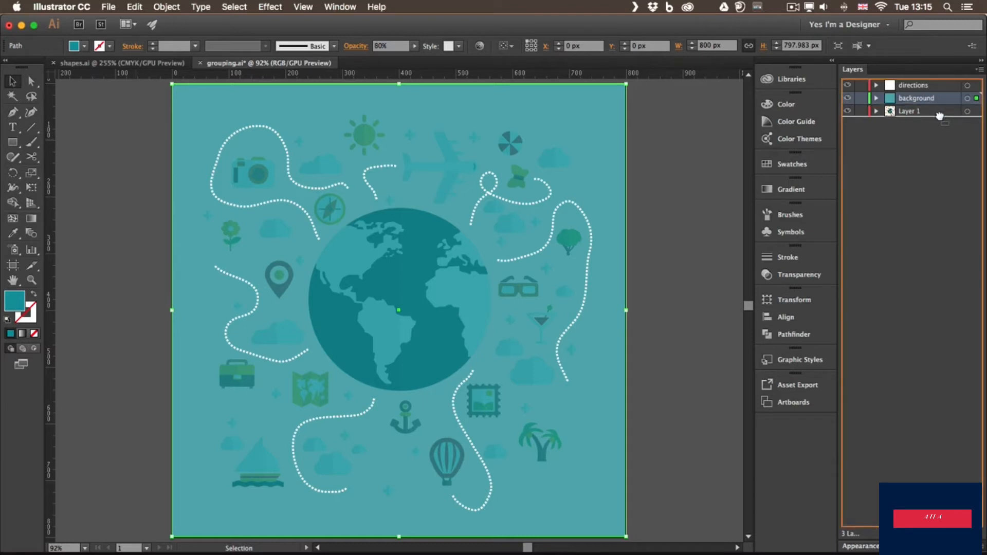
pyautogui.moveTo(940, 116); pyautogui.dragTo(941, 117)
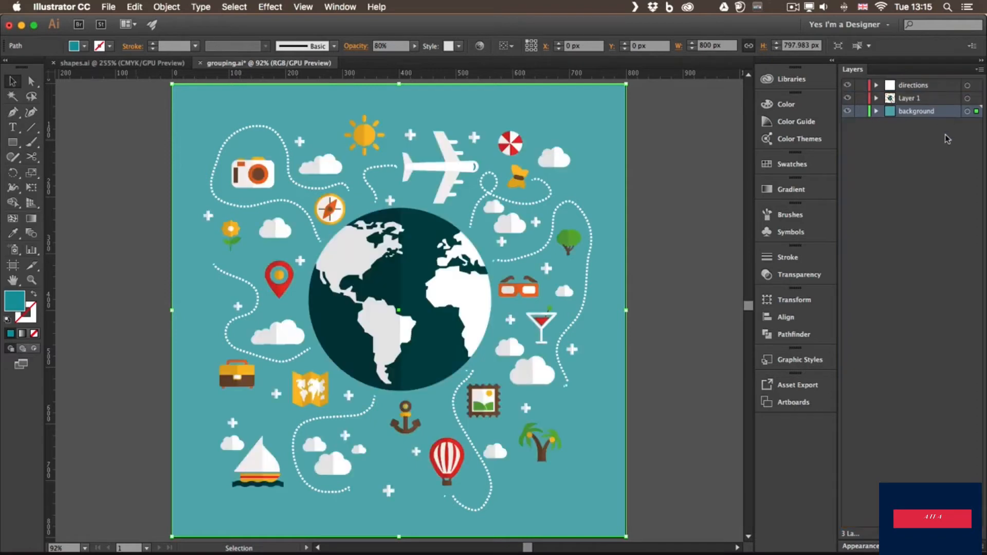
pyautogui.click(860, 111)
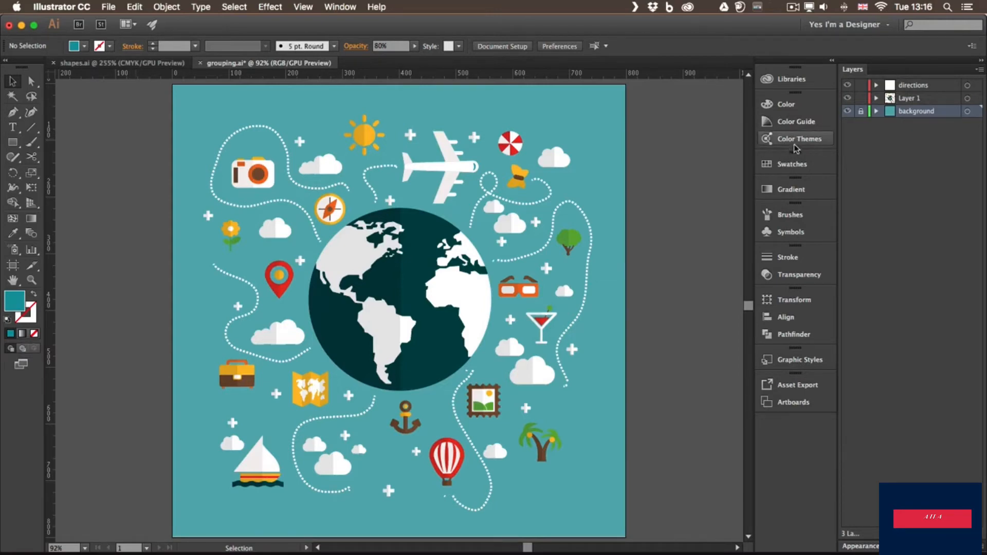
# - Rename Layer 1 as "travel icons"
pyautogui.doubleClick(909, 99)
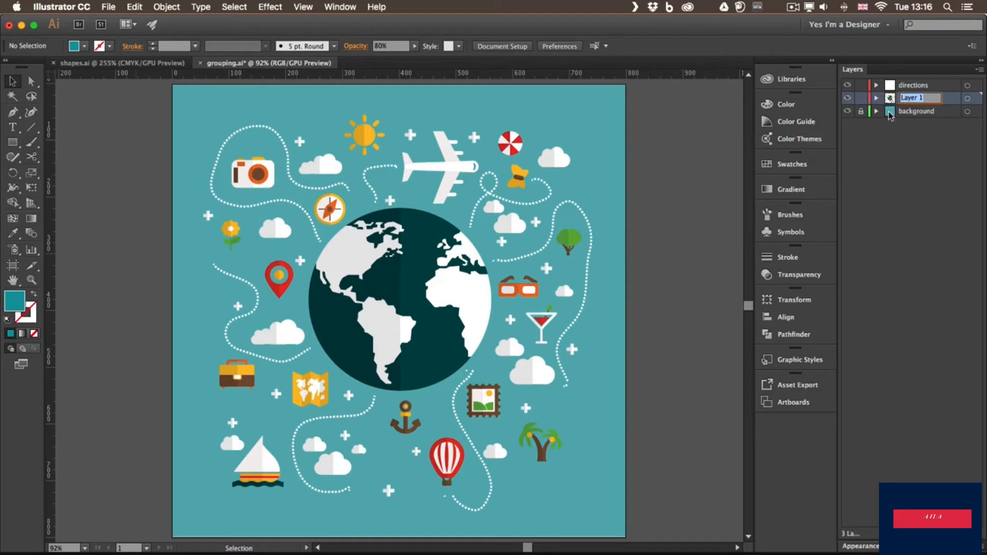
pyautogui.write('travel icons')
pyautogui.press('Return')
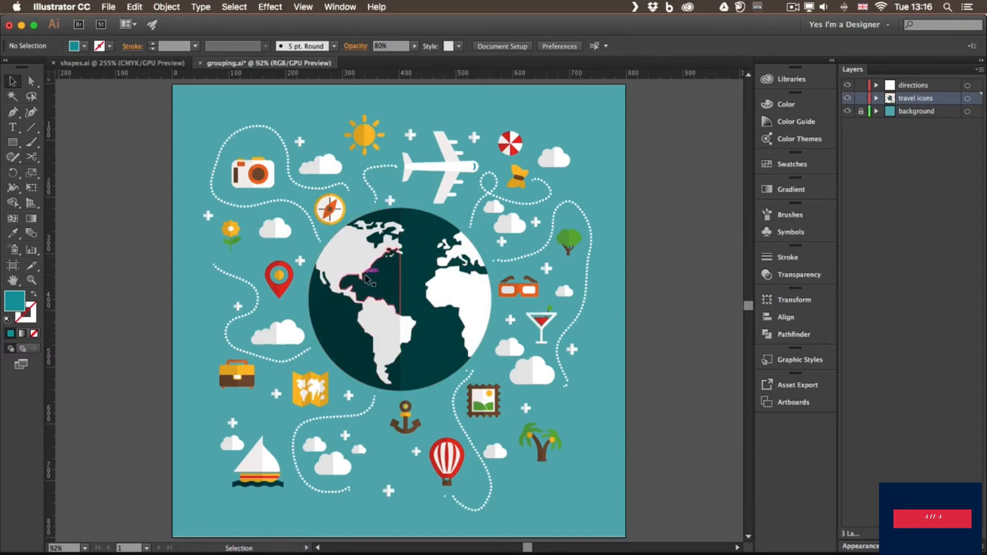
# - Lock the directions layer, lasso all parts of the globe, and remove the small plus sign above it from the selection
pyautogui.click(860, 85)
pyautogui.press('q')
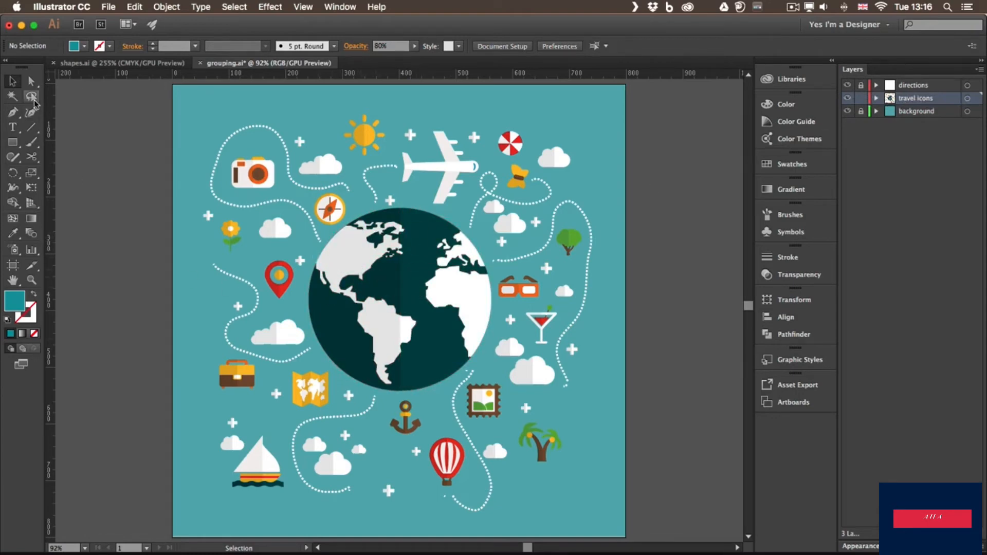
pyautogui.moveTo(361, 210)
pyautogui.mouseDown()
pyautogui.moveTo(310, 278)
pyautogui.moveTo(309, 326)
pyautogui.moveTo(331, 371)
pyautogui.moveTo(360, 393)
pyautogui.moveTo(414, 397)
pyautogui.moveTo(452, 383)
pyautogui.moveTo(491, 337)
pyautogui.moveTo(496, 290)
pyautogui.moveTo(477, 243)
pyautogui.moveTo(412, 207)
pyautogui.moveTo(362, 214)
pyautogui.mouseUp()
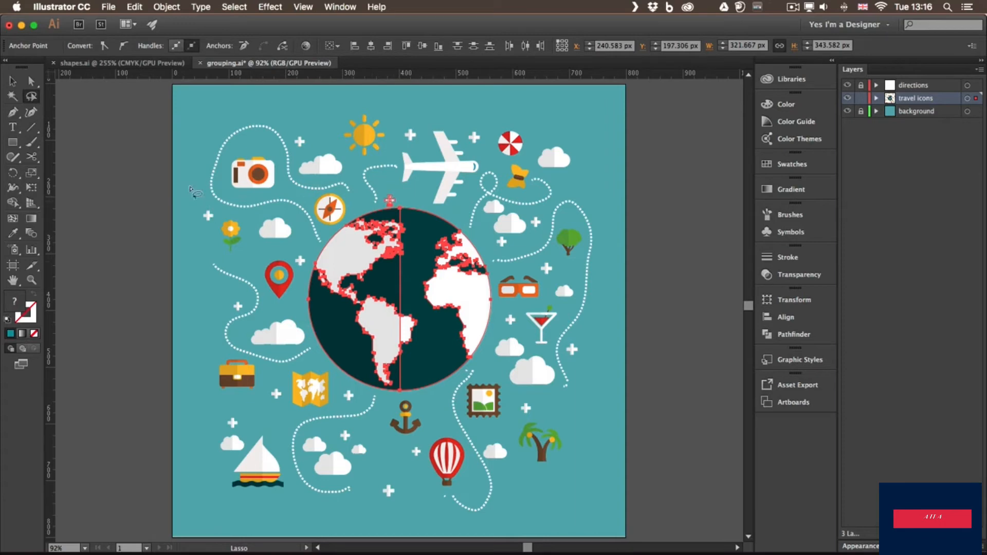
pyautogui.press('v')
pyautogui.click(13, 82)
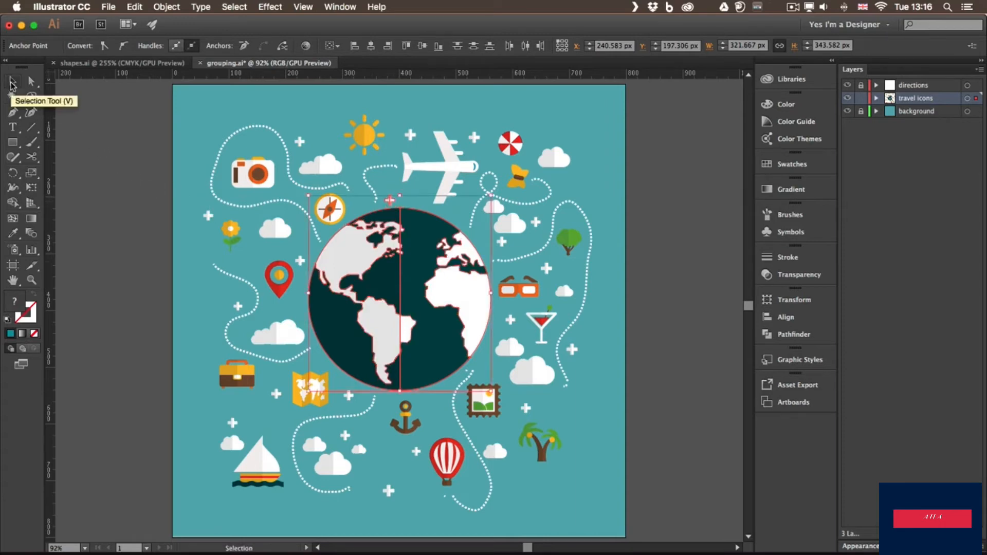
pyautogui.click(390, 205)
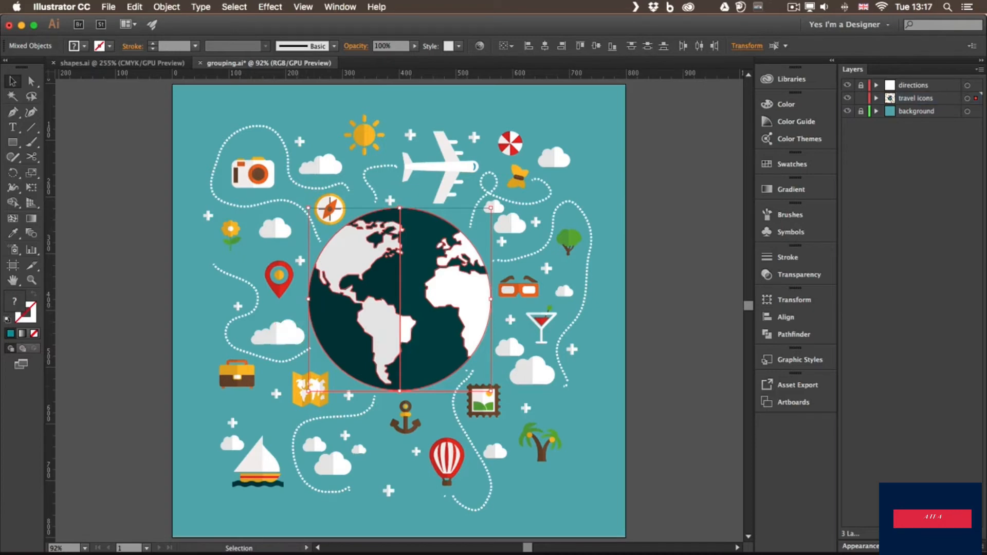
# - Add a new layer above travel icons and name it "globe"
pyautogui.click(960, 534)
pyautogui.doubleClick(910, 98)
pyautogui.write('glob')
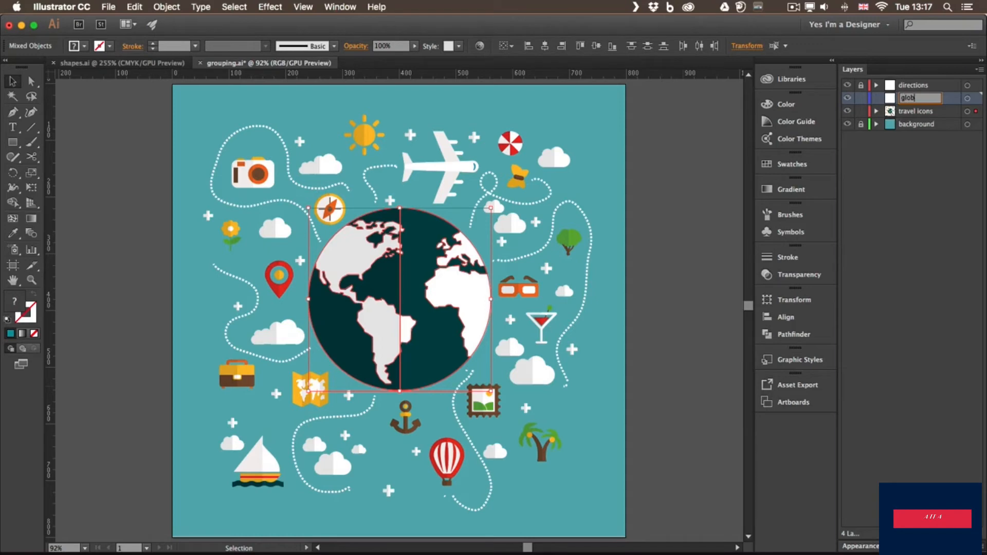
pyautogui.write('e')
pyautogui.press('Return')
# - Cut the selected globe parts, paste them in front on the globe layer, and clear the selection
pyautogui.click(138, 7)
pyautogui.click(146, 53)
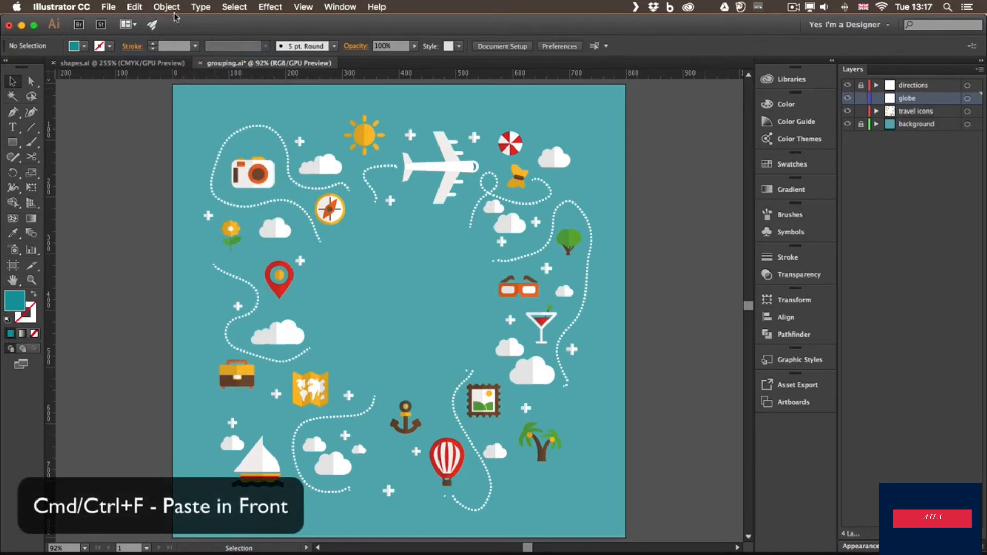
pyautogui.press('super+f')
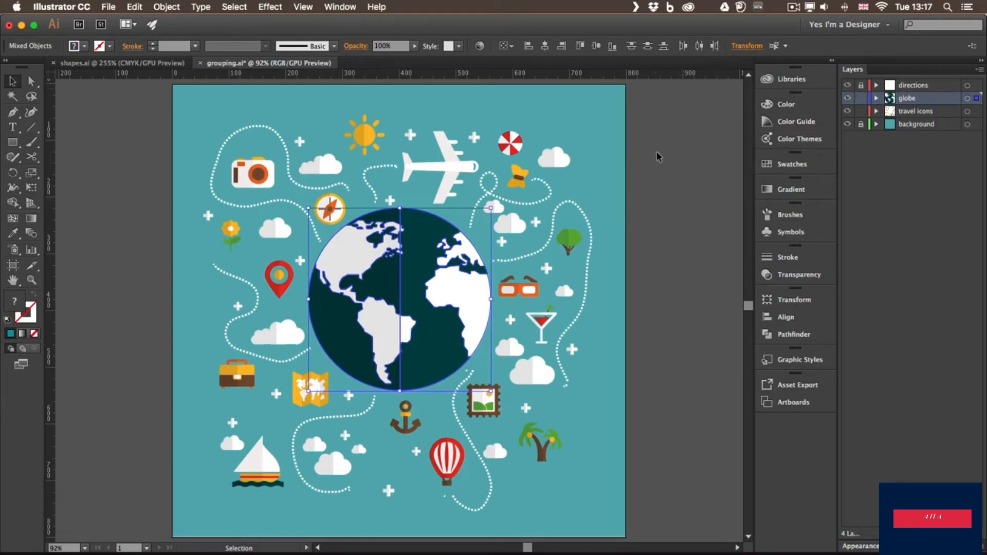
pyautogui.click(685, 176)
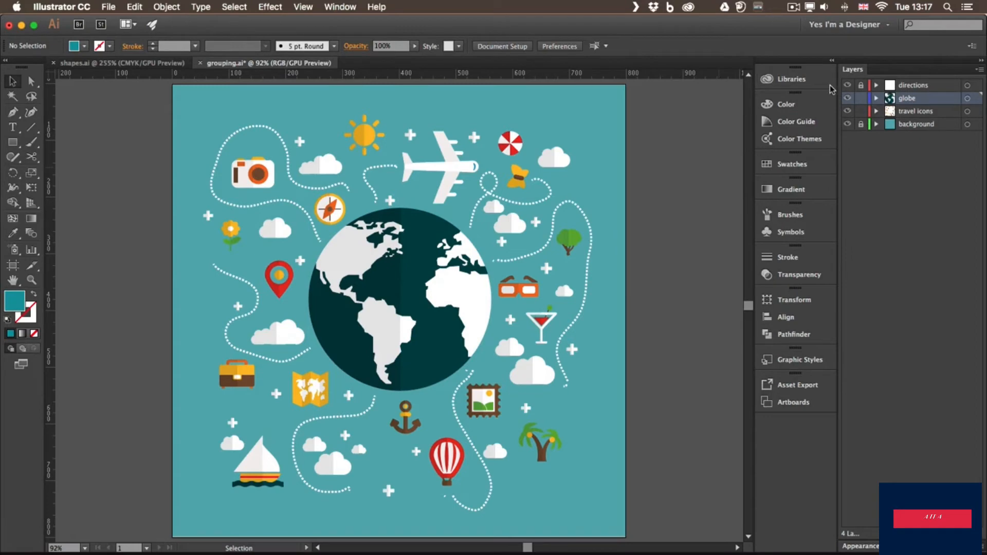
# - Check the layer contents by hiding and showing the directions, globe and travel icons layers one at a time
pyautogui.click(847, 86)
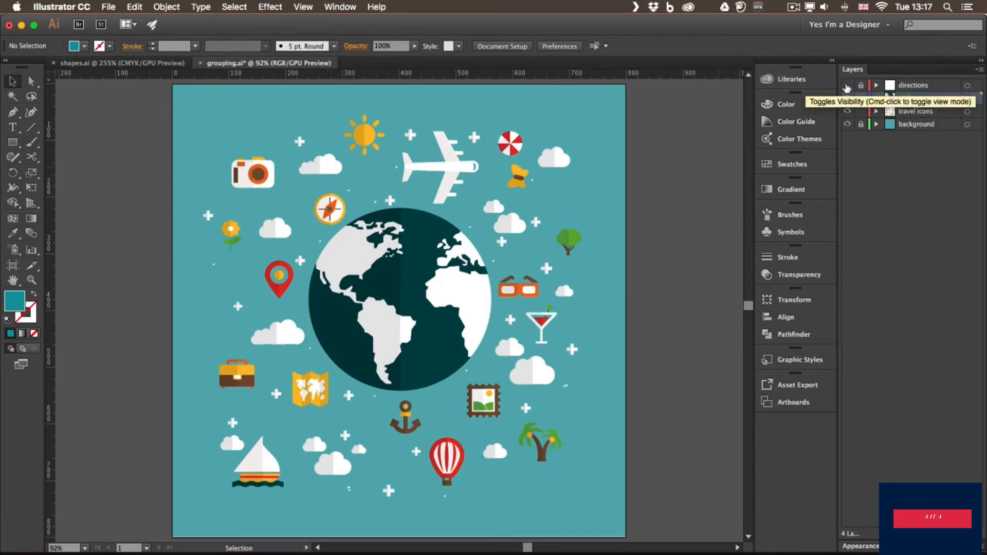
pyautogui.click(847, 85)
pyautogui.click(846, 98)
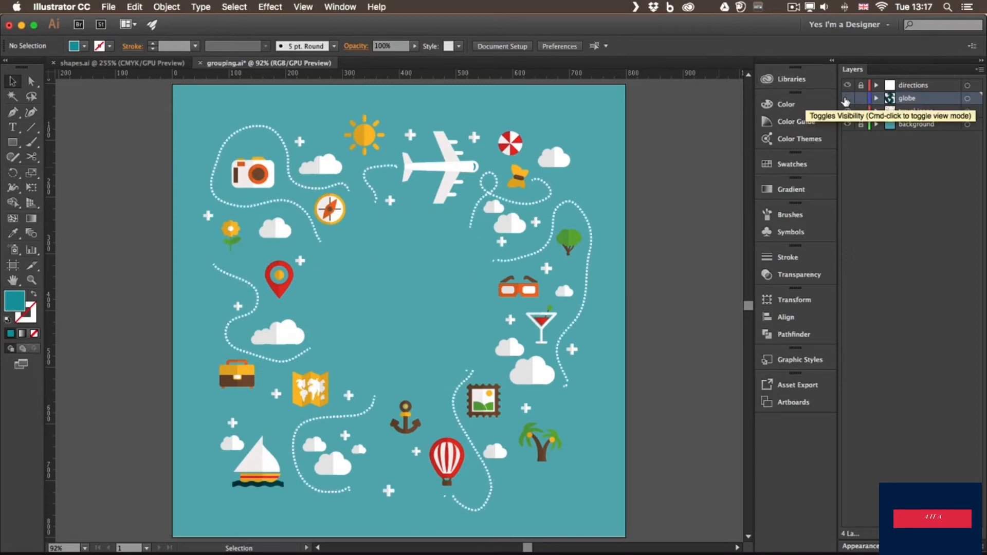
pyautogui.click(847, 98)
pyautogui.click(847, 111)
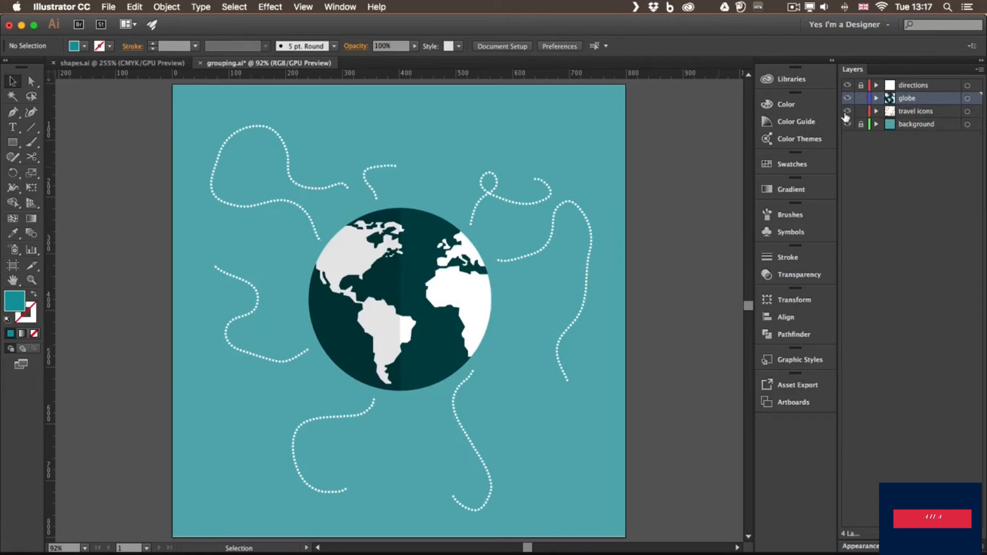
pyautogui.click(846, 111)
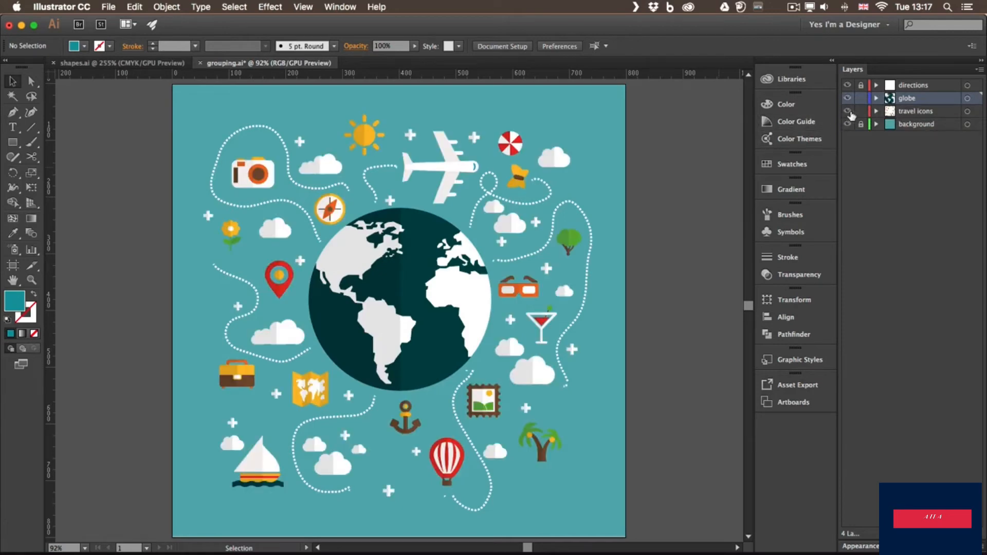
# - Lock the globe layer and move the airplane group slightly down and to the left
pyautogui.click(861, 98)
pyautogui.click(454, 165)
pyautogui.moveTo(455, 165); pyautogui.dragTo(452, 169)
# - Group the parts of the red-and-white striped ball, and separately group the parts of the red location pin
pyautogui.click(522, 160)
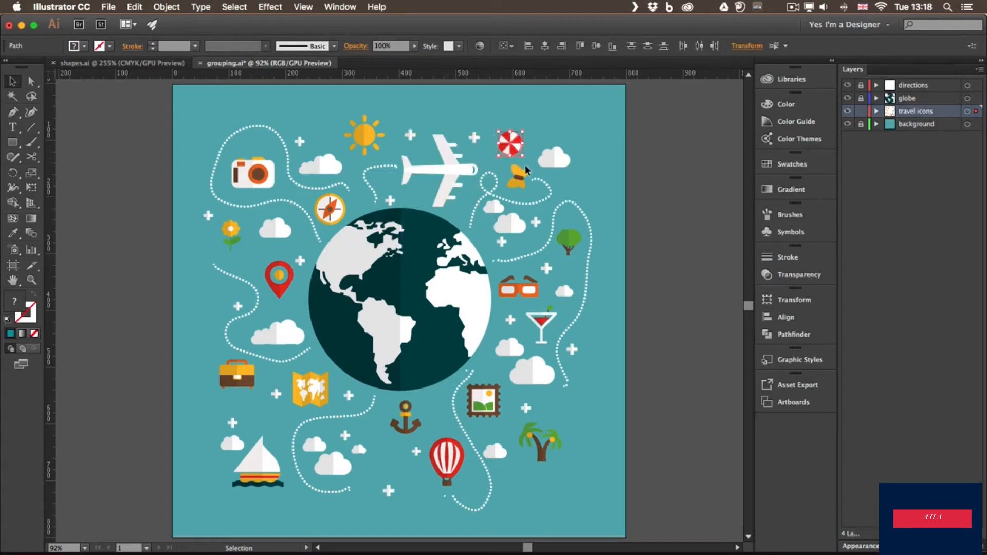
pyautogui.click(515, 151)
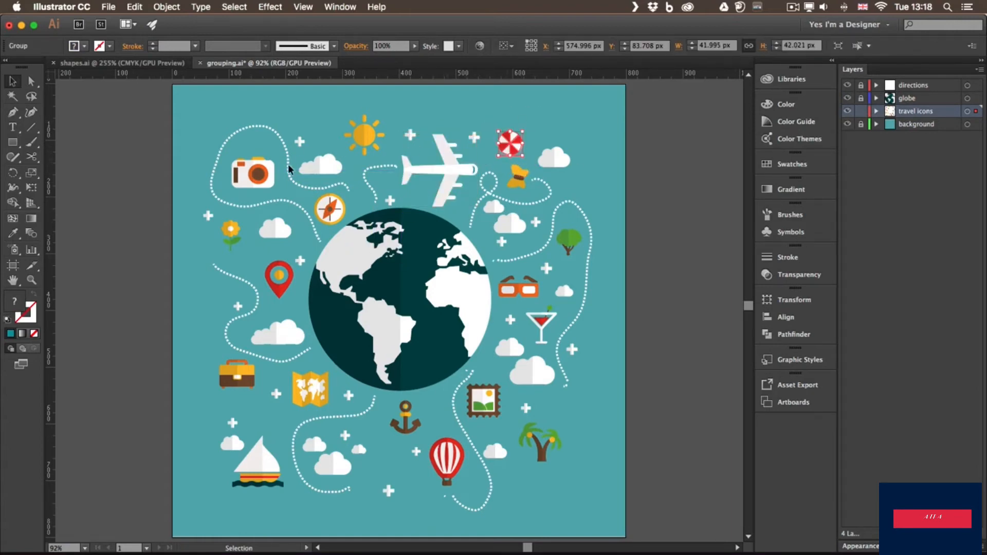
pyautogui.click(288, 292)
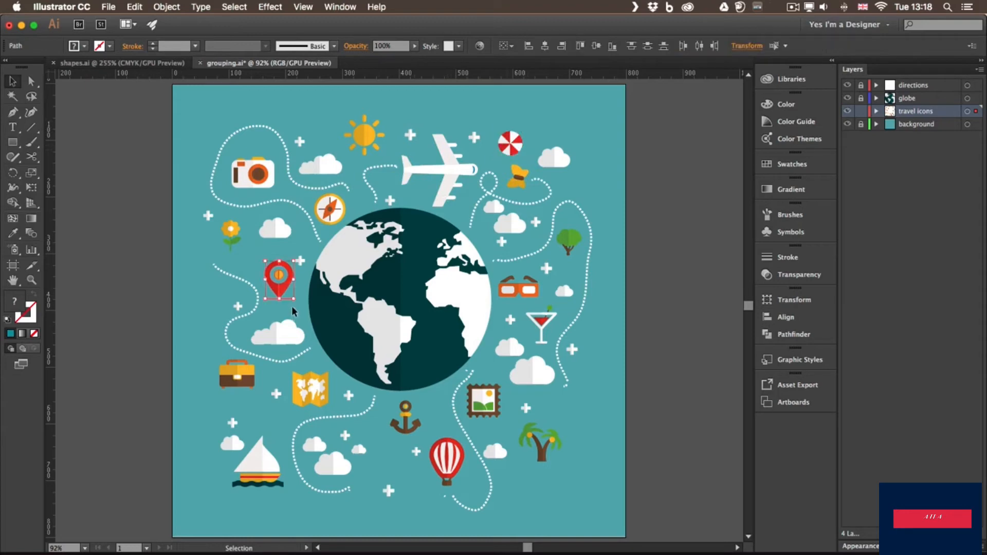
pyautogui.press('super+g')
# - Group the parts of the suitcase, and separately group the parts of the folded yellow map
pyautogui.moveTo(208, 363); pyautogui.dragTo(260, 399)
pyautogui.press('super+g')
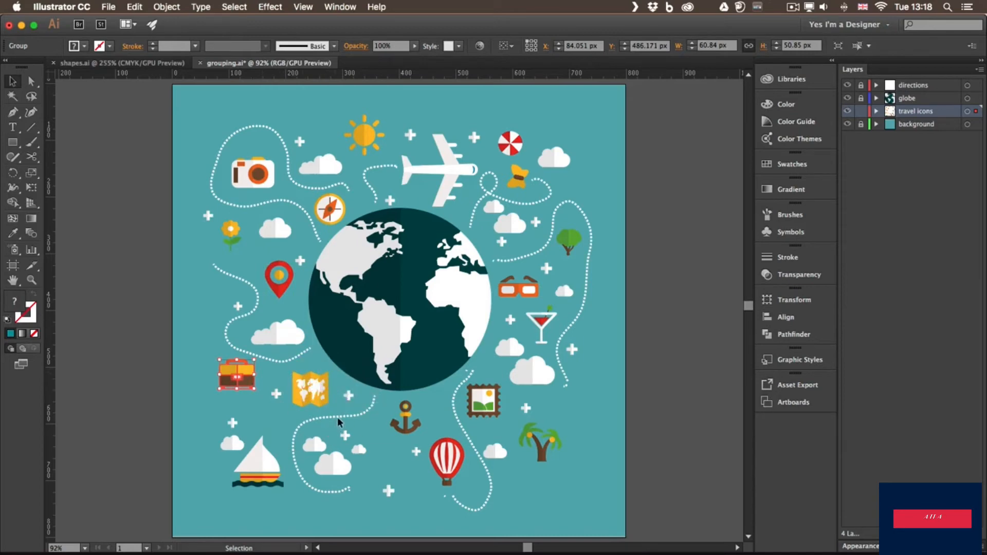
pyautogui.moveTo(298, 360); pyautogui.dragTo(332, 410)
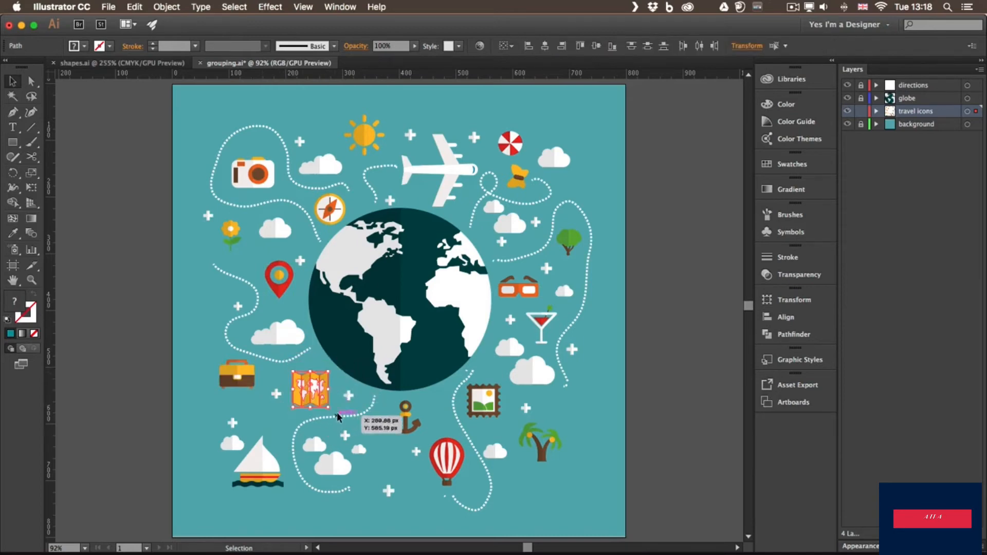
pyautogui.press('super+g')
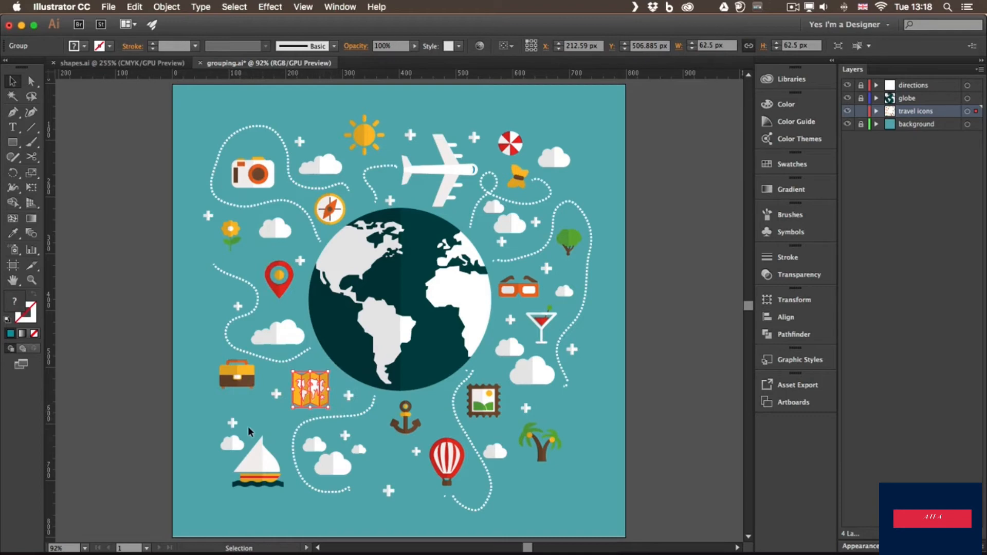
# - Group the parts of the sailboat and move the boat slightly to the right and down
pyautogui.moveTo(248, 421); pyautogui.dragTo(287, 489)
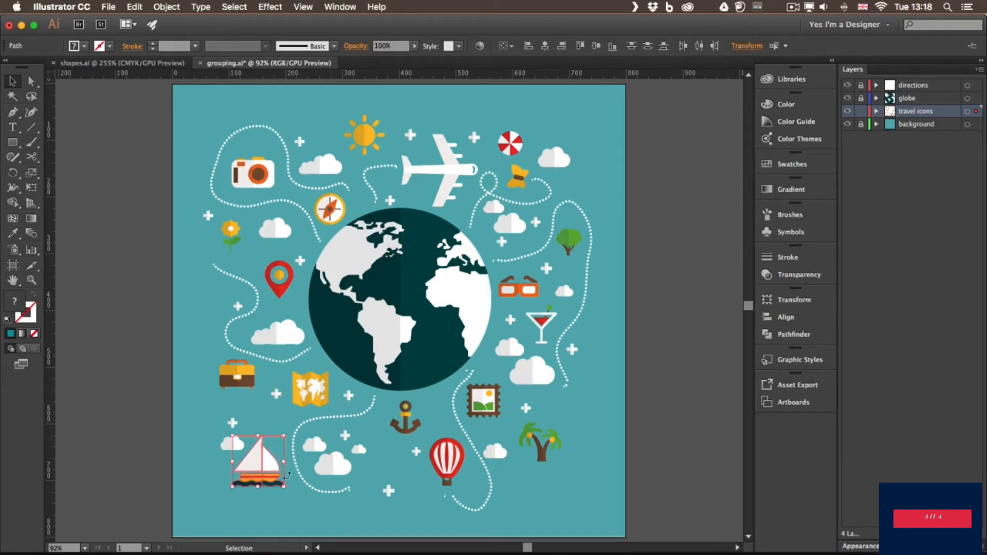
pyautogui.press('super+g')
pyautogui.click(199, 427)
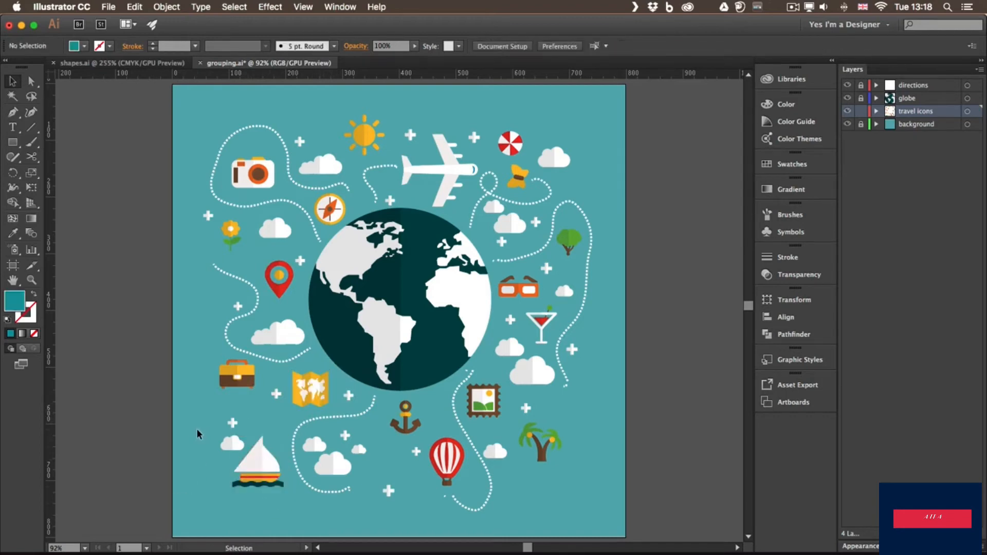
pyautogui.moveTo(256, 463)
pyautogui.mouseDown()
pyautogui.moveTo(267, 456)
pyautogui.moveTo(259, 463)
pyautogui.mouseUp()
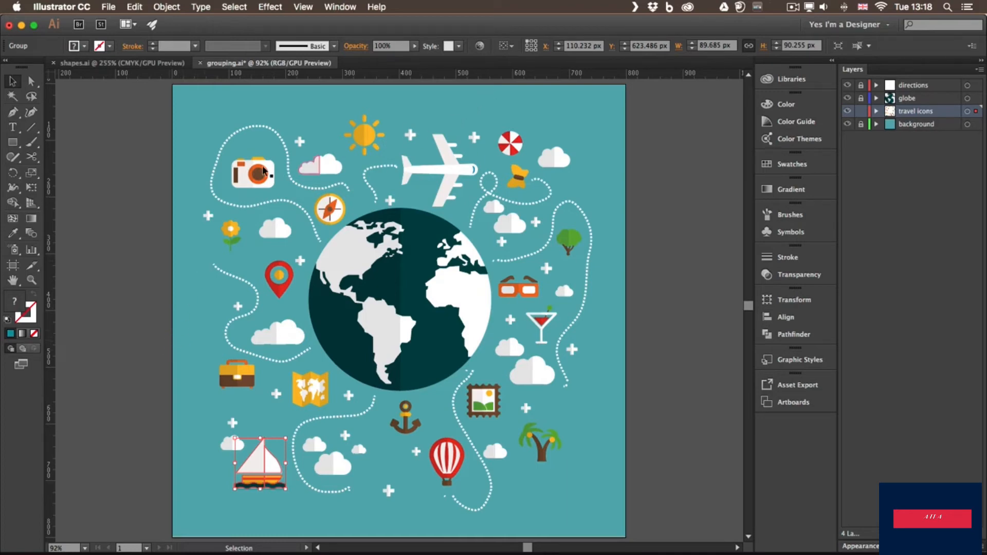
# - Isolate the airplane group so that its individual parts can be edited
pyautogui.click(452, 175)
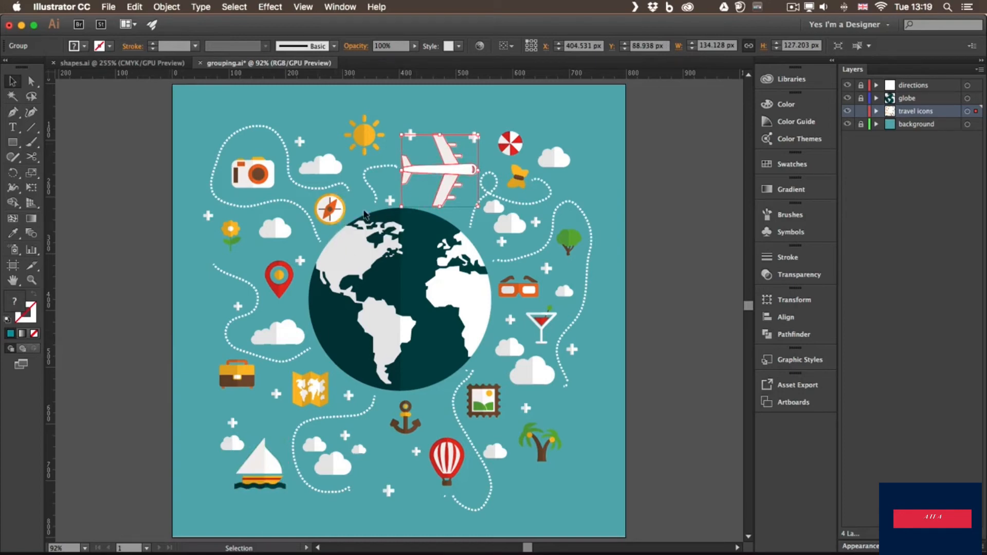
pyautogui.doubleClick(454, 171)
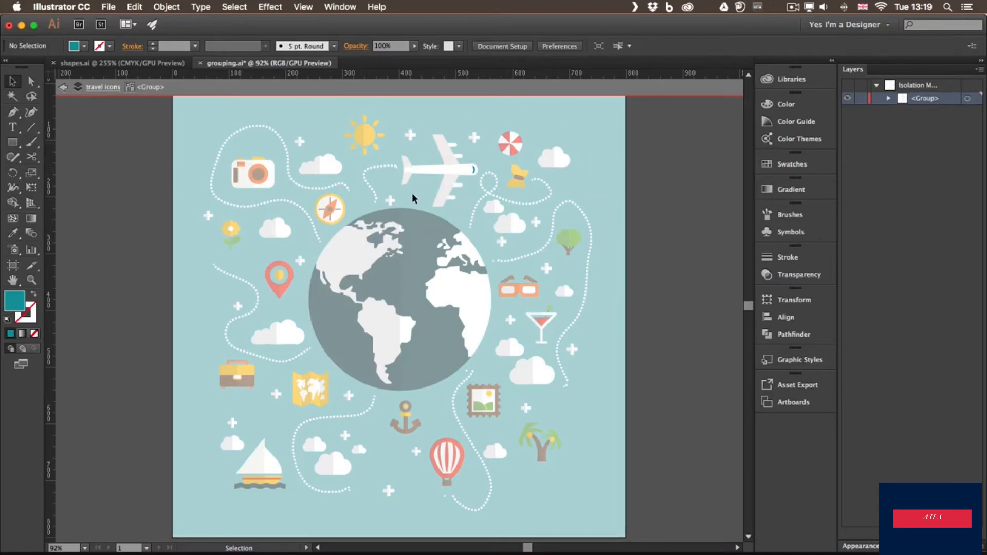
pyautogui.press('super+equal')
pyautogui.press('super+equal')
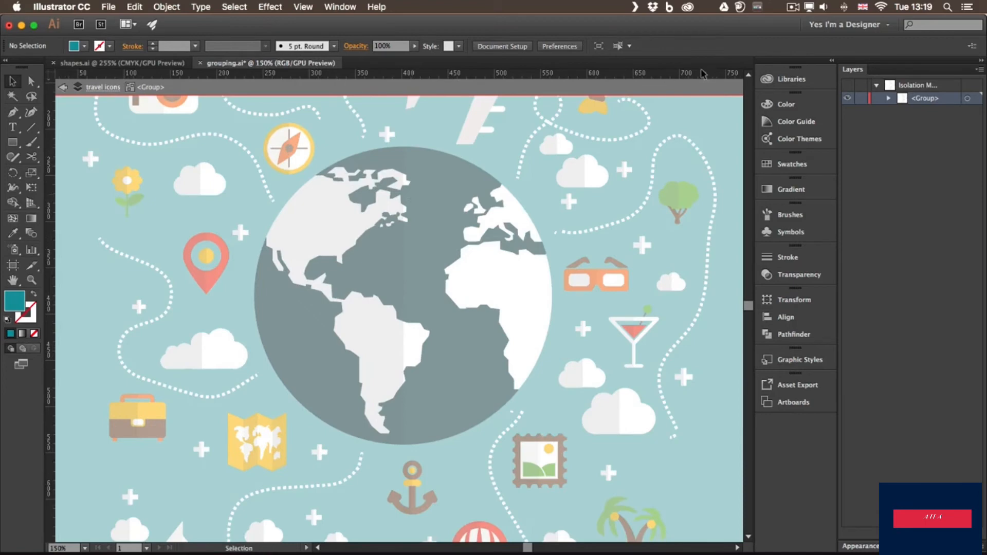
pyautogui.scroll(5, 478, 164)
pyautogui.hscroll(3, 478, 165)
# - Select the isolated airplane's fuselage, wings, tail, window and upper engines one at a time to examine its separate parts
pyautogui.click(375, 241)
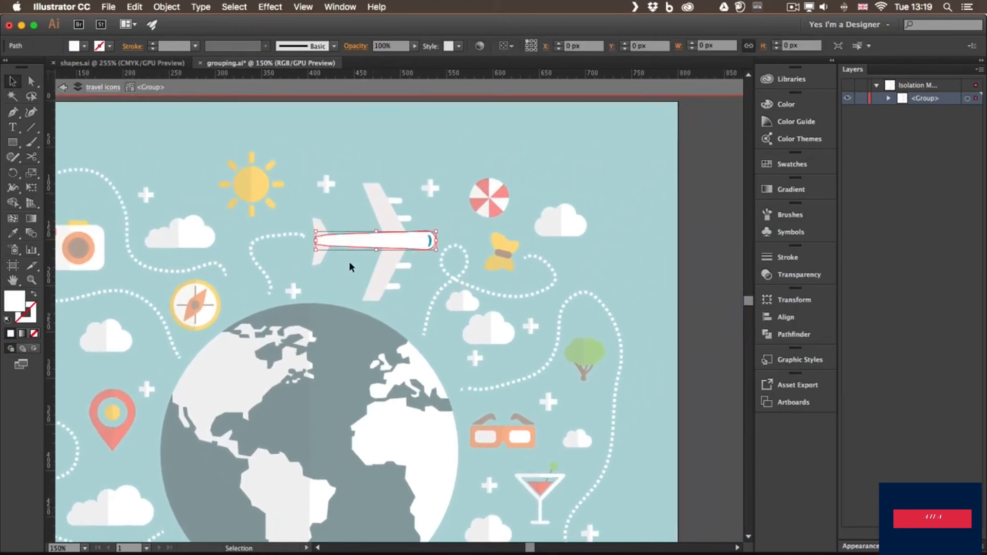
pyautogui.click(378, 210)
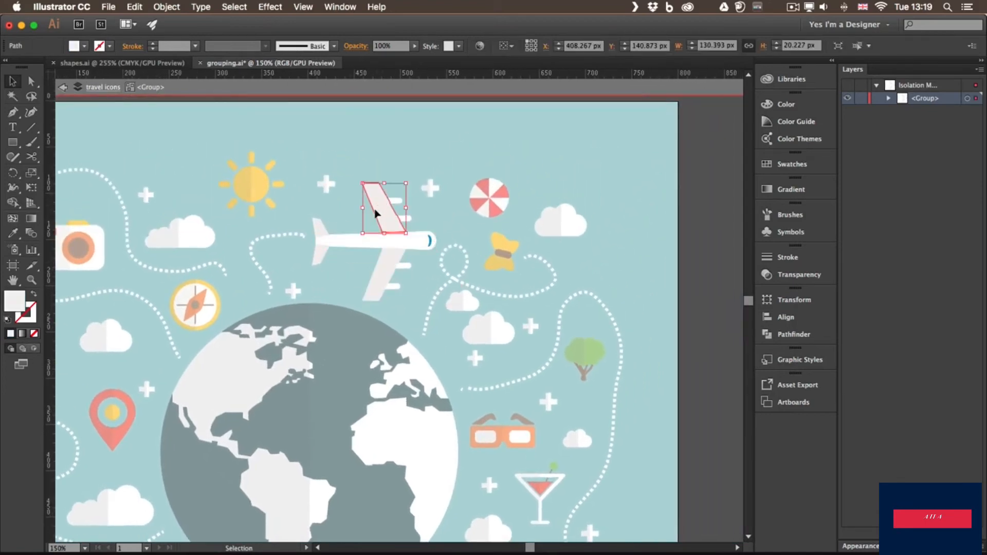
pyautogui.click(387, 266)
pyautogui.click(320, 227)
pyautogui.click(430, 241)
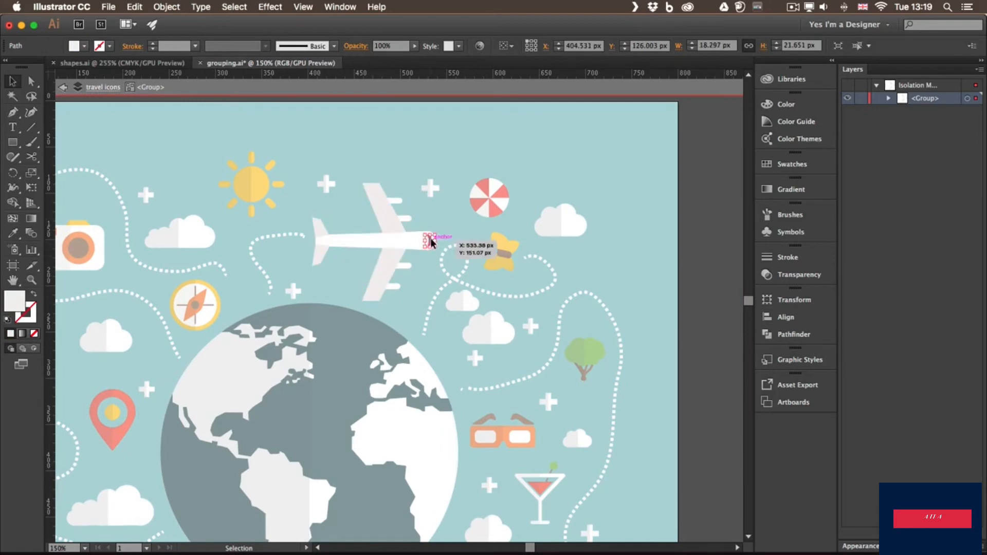
pyautogui.click(406, 219)
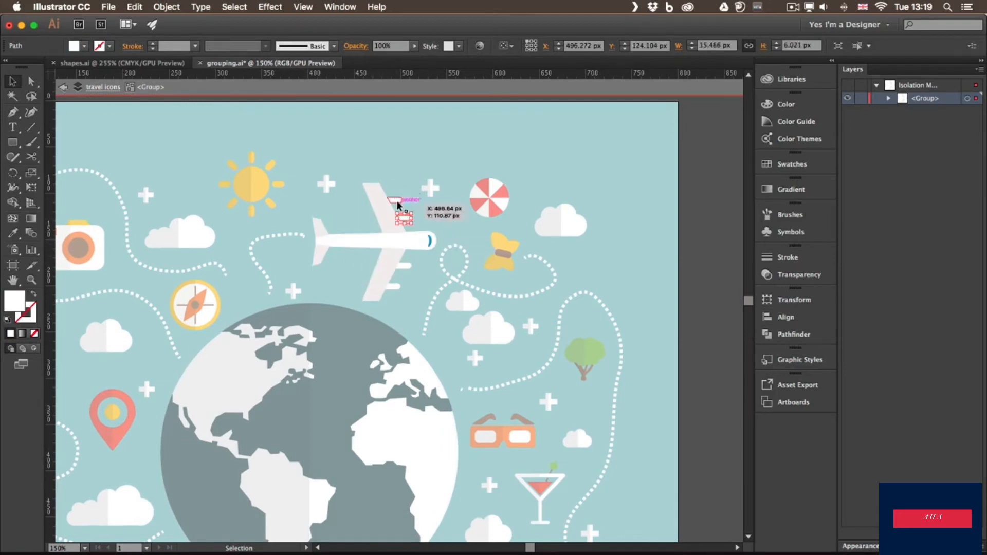
pyautogui.click(396, 201)
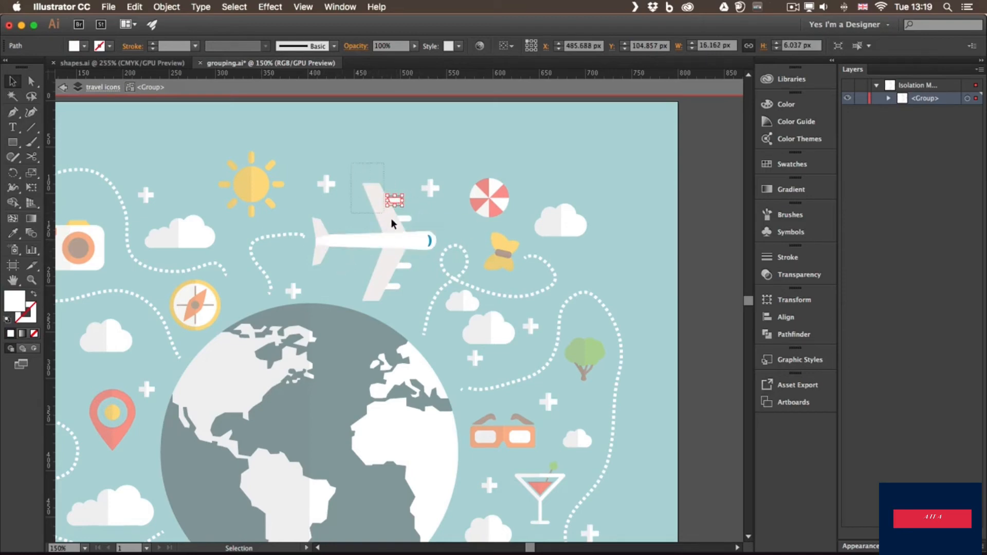
# - Delete the airplane's upper wing together with its two engines, and undo the deletion
pyautogui.keyDown('shift'); pyautogui.click(406, 229); pyautogui.keyUp('shift')
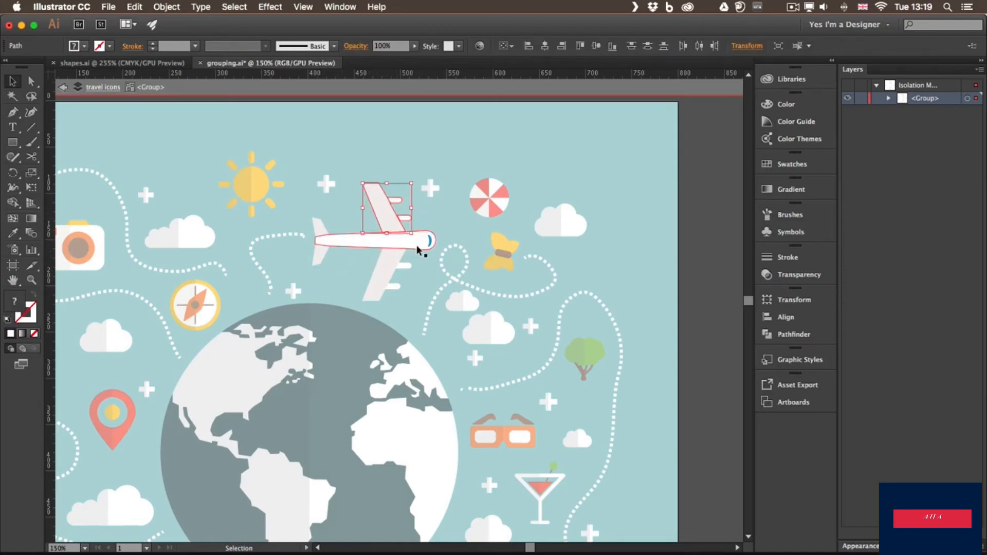
pyautogui.click(496, 134)
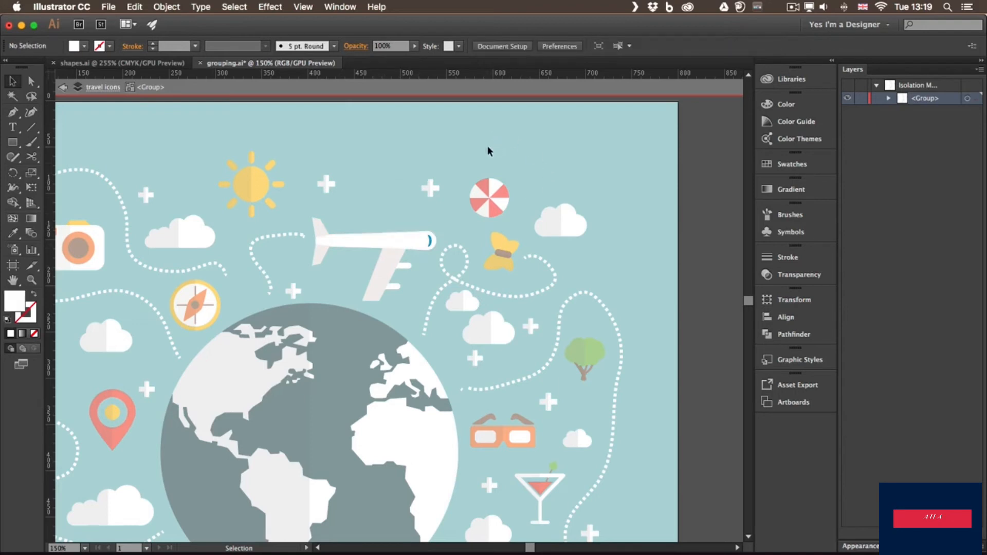
pyautogui.press('super+z')
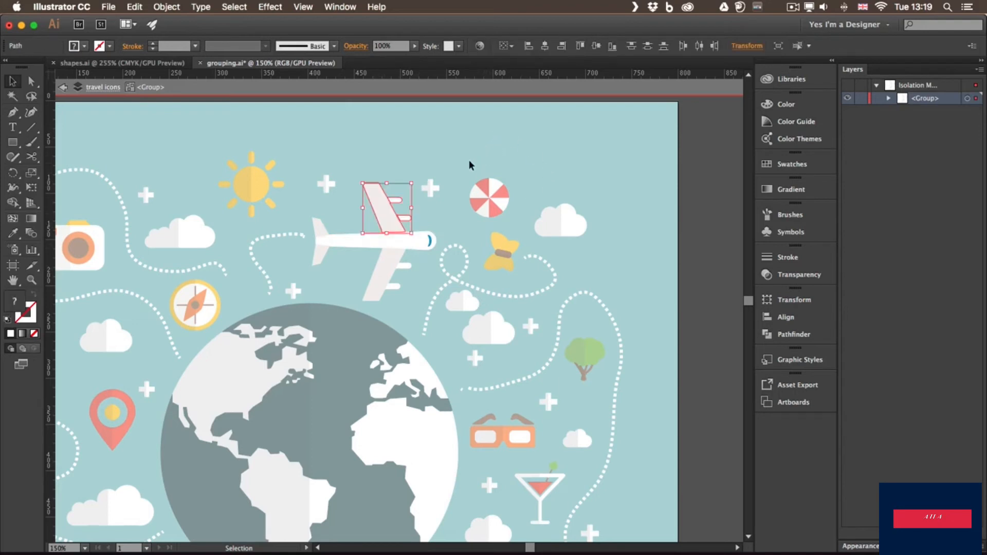
# - Shift both airplane wings with their engines slightly toward the tail, undo the move and leave the isolated group
pyautogui.keyDown('shift'); pyautogui.click(366, 267); pyautogui.keyUp('shift')
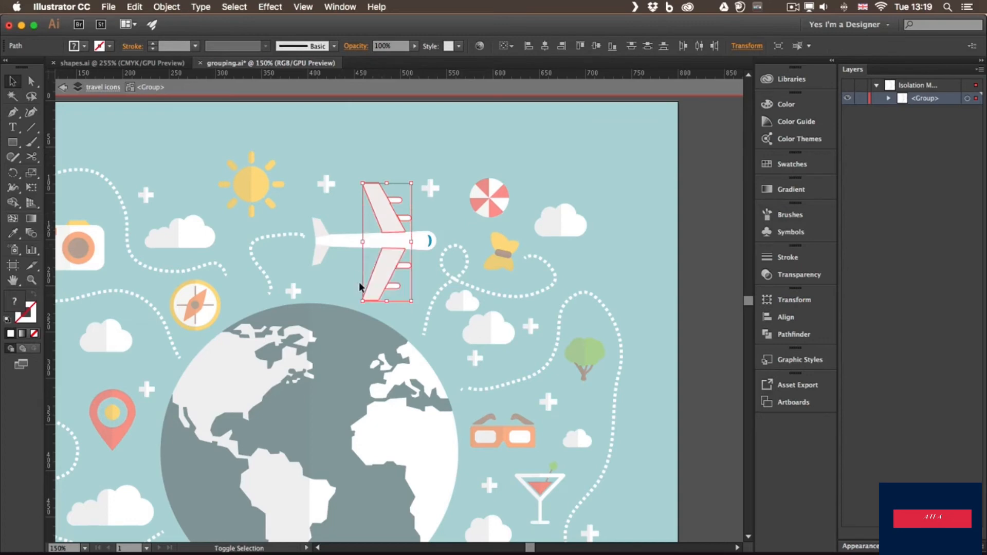
pyautogui.moveTo(391, 261); pyautogui.dragTo(374, 260)
pyautogui.click(405, 168)
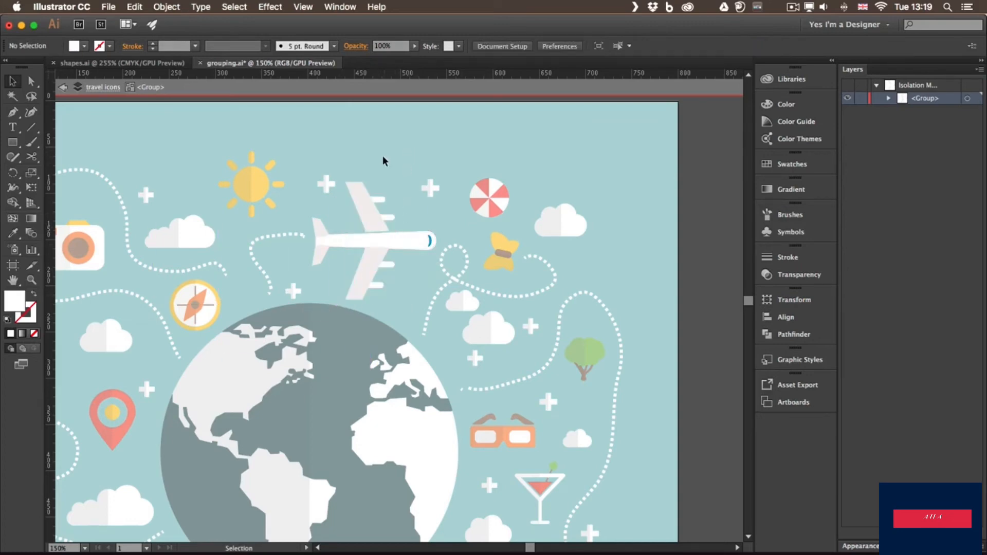
pyautogui.press('super+z')
pyautogui.click(262, 144)
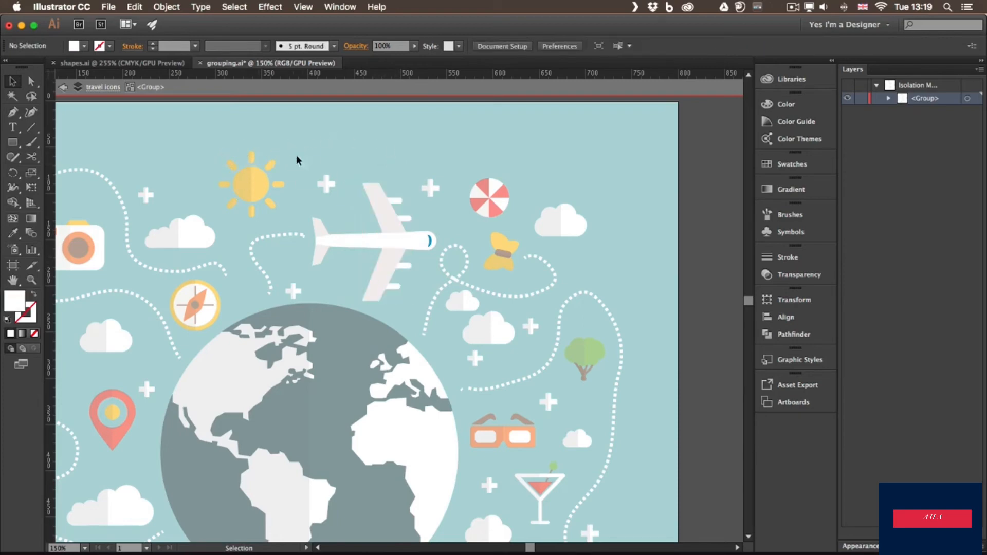
pyautogui.doubleClick(335, 133)
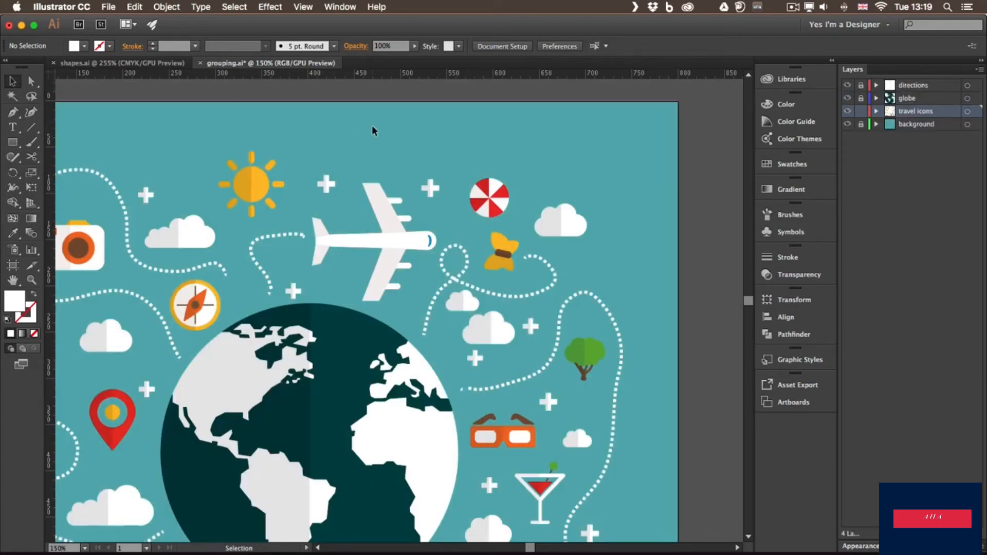
# - Isolate the compass group beside the globe for editing
pyautogui.hscroll(-10, 267, 155)
pyautogui.scroll(-3, 267, 155)
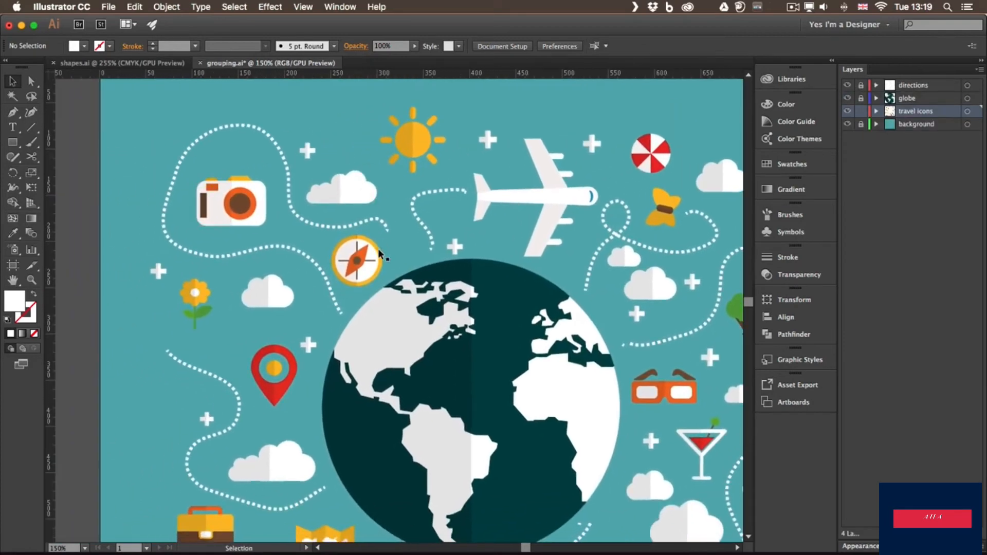
pyautogui.doubleClick(369, 264)
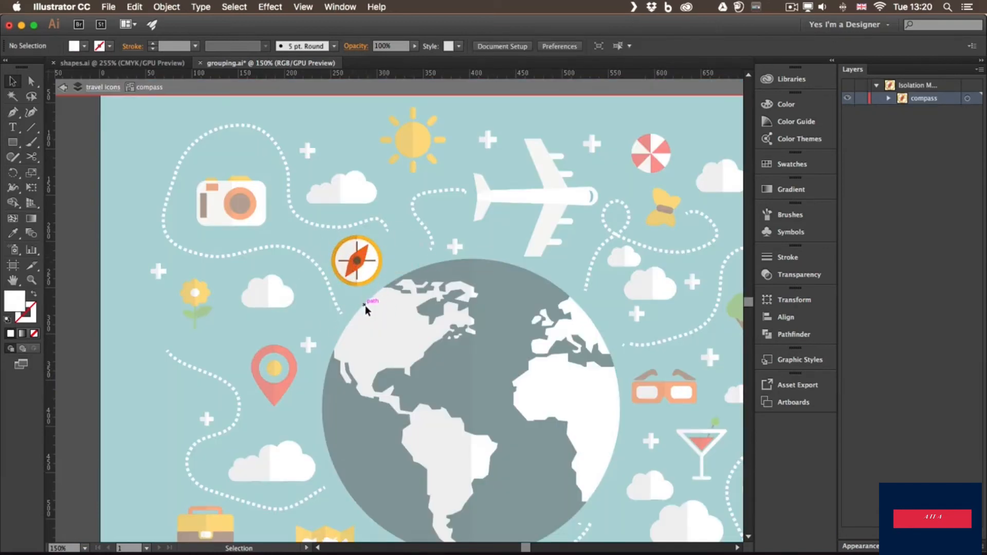
pyautogui.press('super+plus')
pyautogui.press('super+plus')
pyautogui.press('super+plus')
pyautogui.press('space')
pyautogui.moveTo(480, 130); pyautogui.dragTo(552, 224)
# - Rotate both halves of the orange compass needle counterclockwise until it points to the upper left, and exit isolation completely
pyautogui.click(12, 81)
pyautogui.click(389, 261)
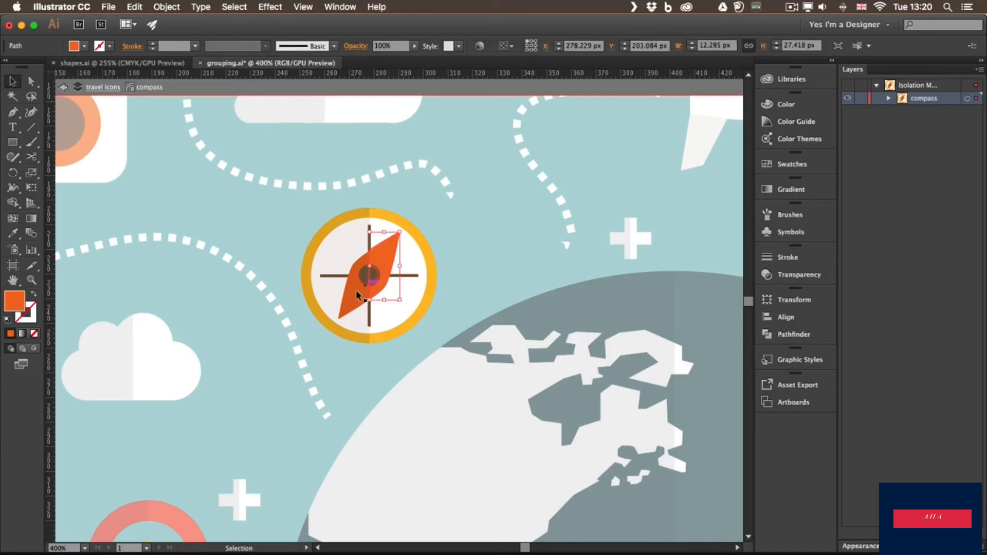
pyautogui.keyDown('shift'); pyautogui.click(350, 291); pyautogui.keyUp('shift')
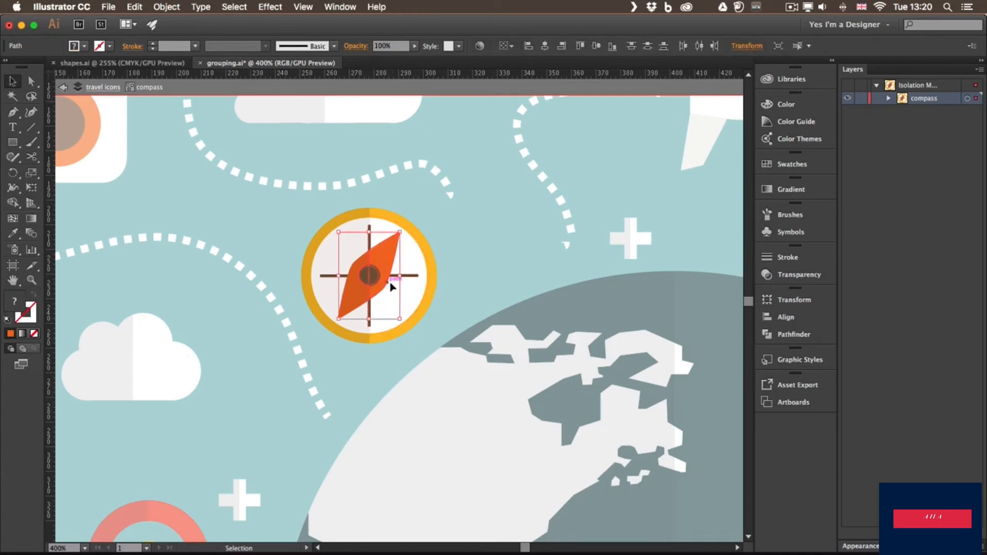
pyautogui.click(12, 173)
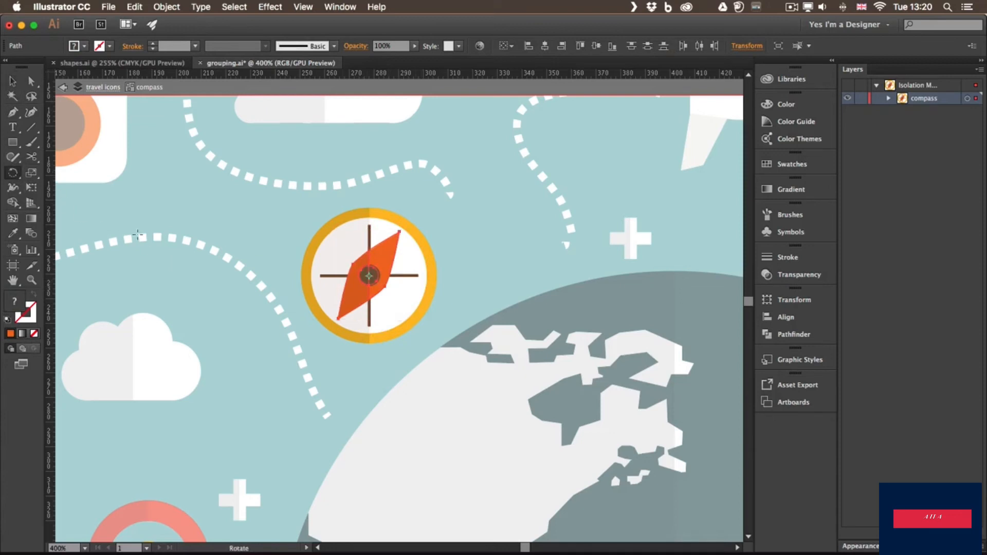
pyautogui.moveTo(390, 248); pyautogui.dragTo(334, 242)
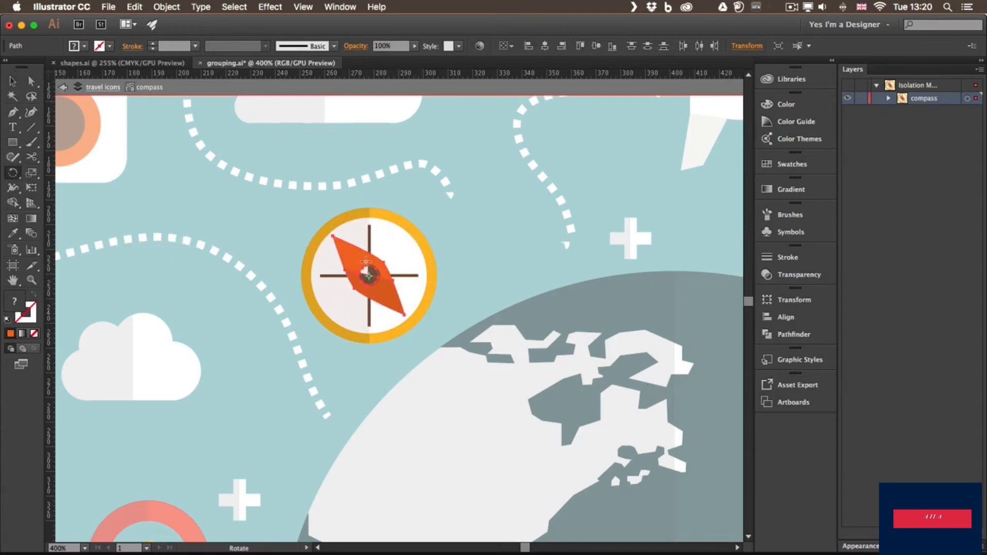
pyautogui.press('v')
pyautogui.click(478, 229)
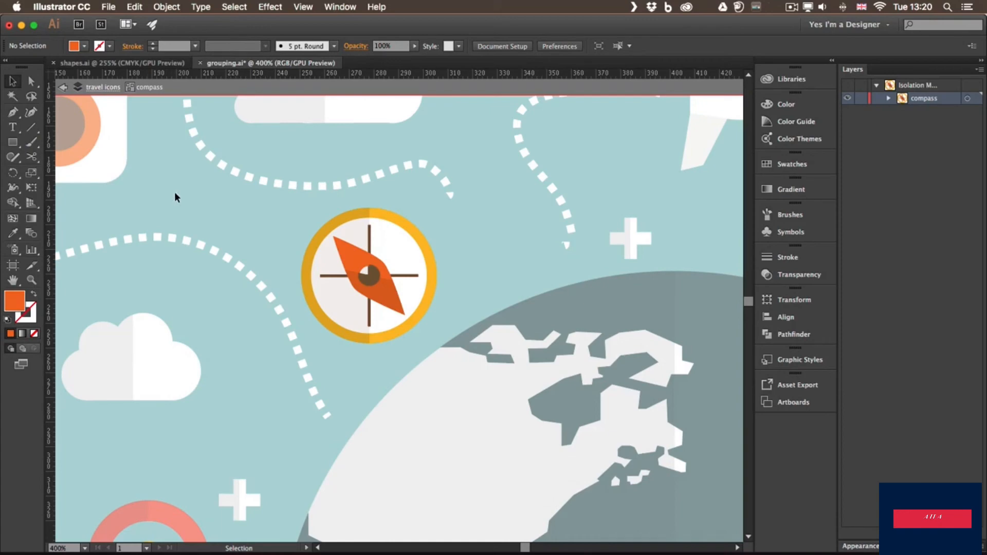
pyautogui.click(62, 88)
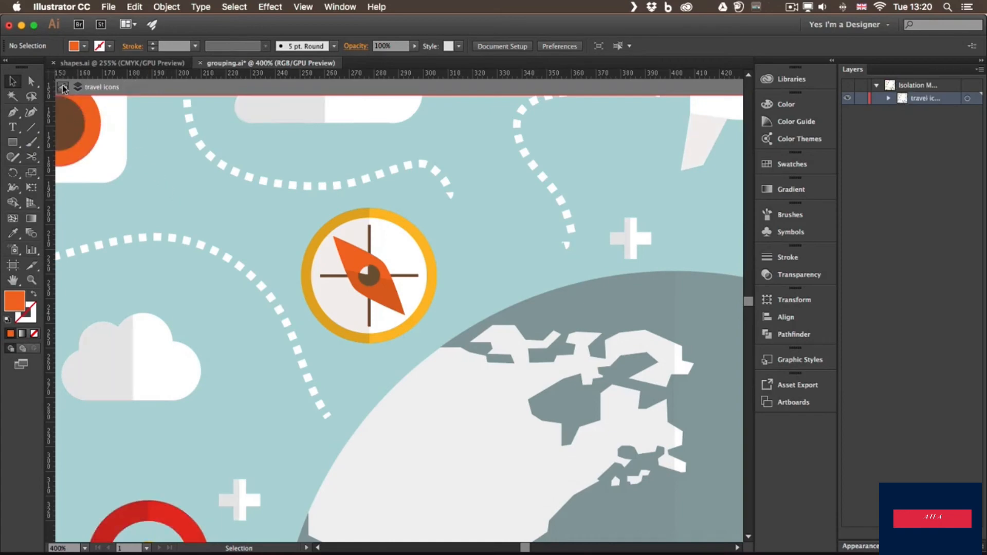
pyautogui.click(63, 87)
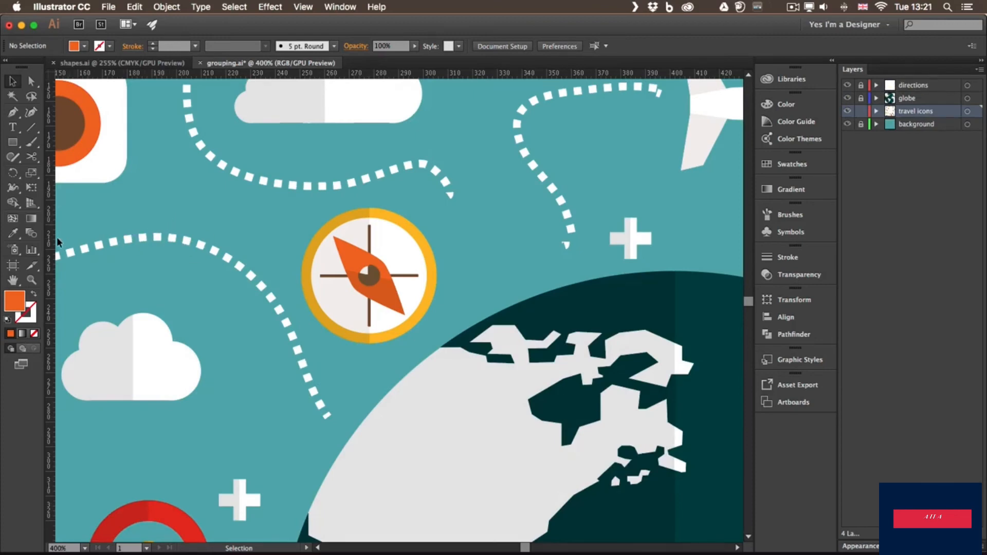
# - Move the whole compass group onto the right edge of the camera so that the two icons overlap
pyautogui.press('space')
pyautogui.moveTo(224, 171); pyautogui.dragTo(435, 259)
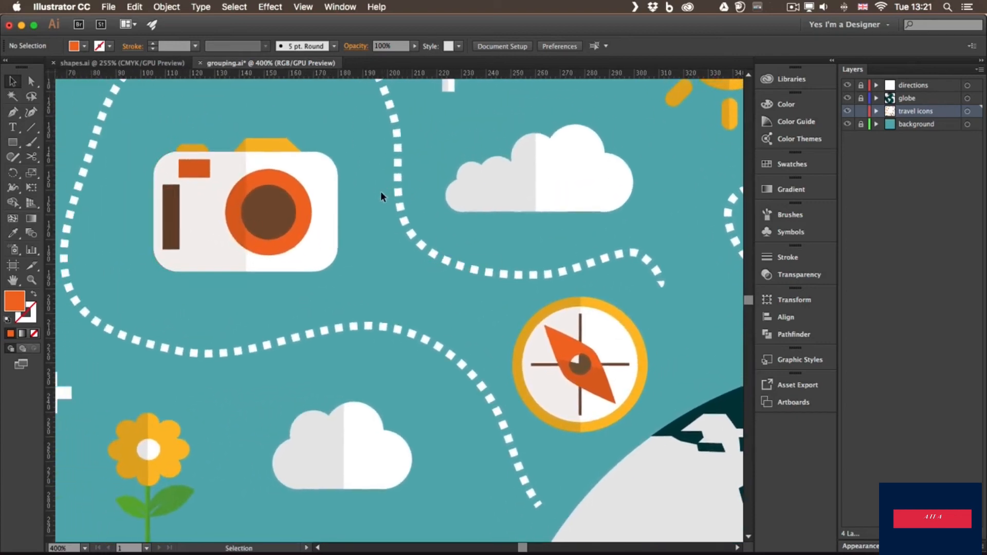
pyautogui.moveTo(594, 357); pyautogui.dragTo(364, 250)
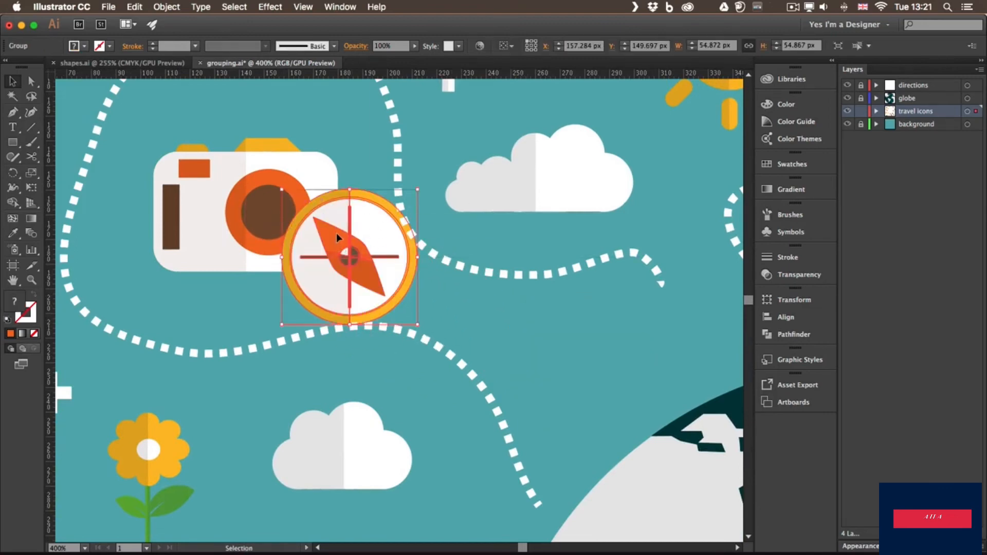
pyautogui.moveTo(336, 224); pyautogui.dragTo(367, 195)
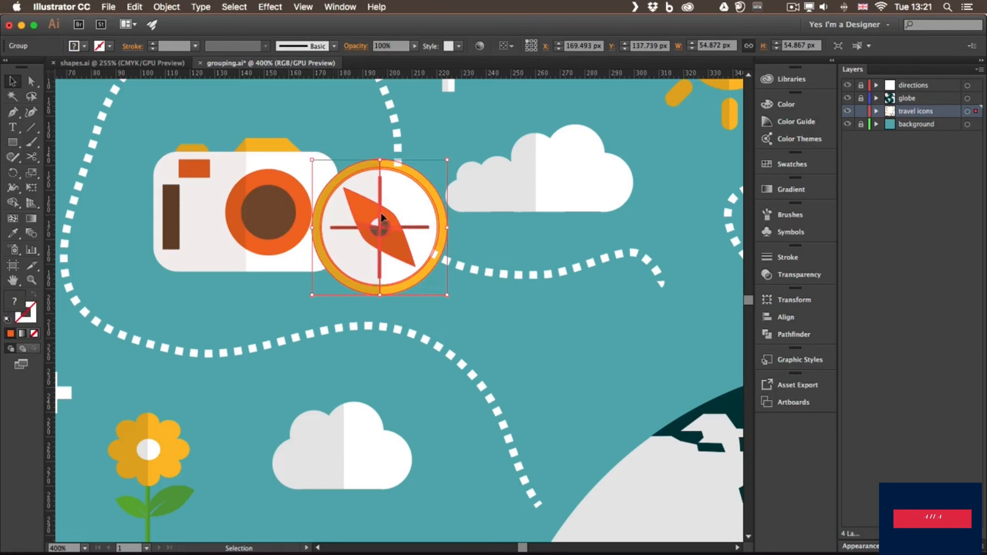
pyautogui.moveTo(365, 209); pyautogui.dragTo(351, 212)
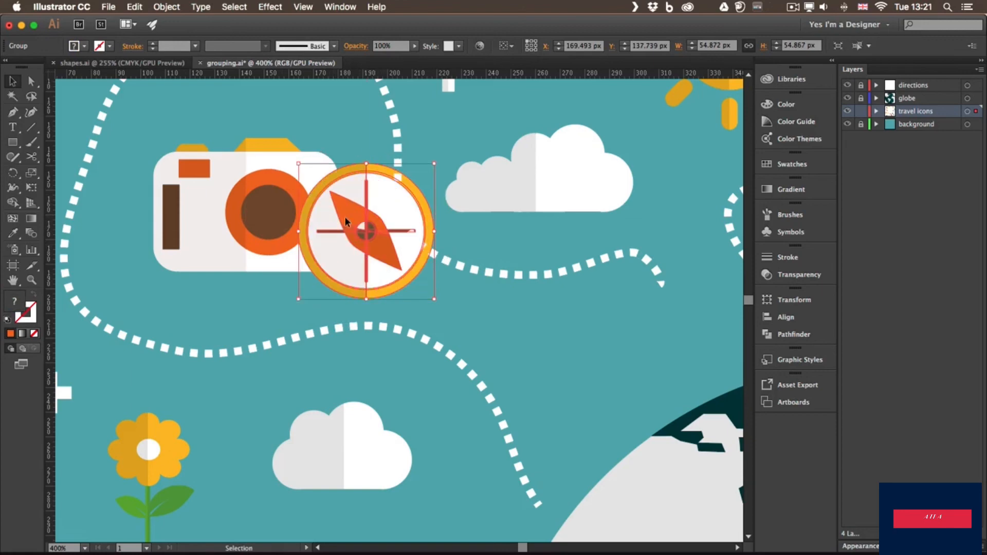
# - Send the compass group to the back and shift it down slightly behind the camera's lower-right corner
pyautogui.rightClick(342, 202)
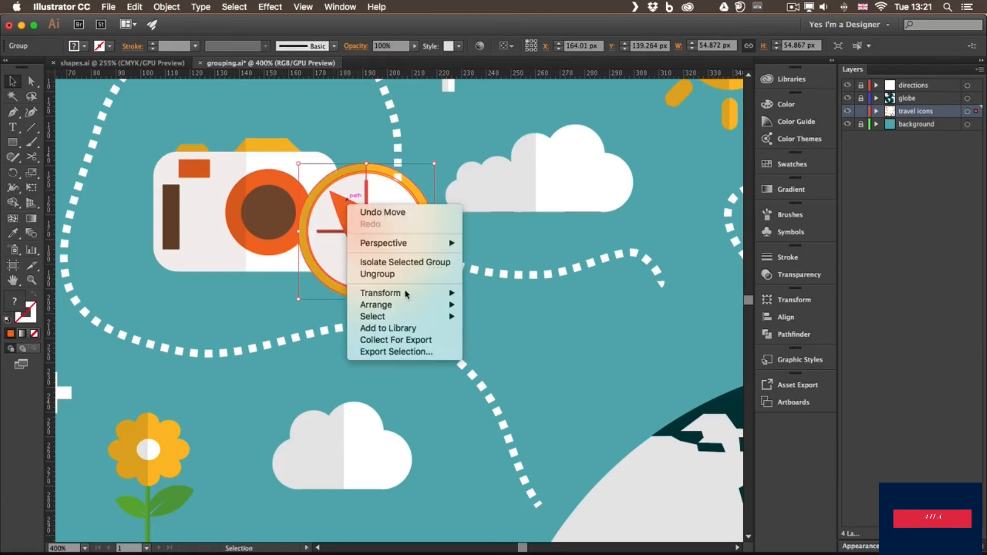
pyautogui.moveTo(417, 312)
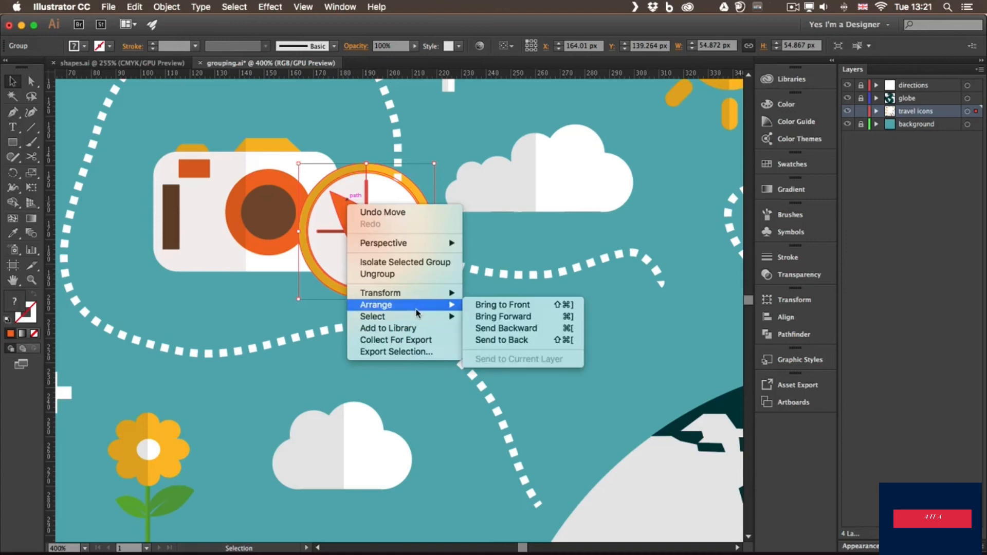
pyautogui.click(515, 341)
pyautogui.moveTo(363, 188); pyautogui.dragTo(350, 217)
pyautogui.click(348, 375)
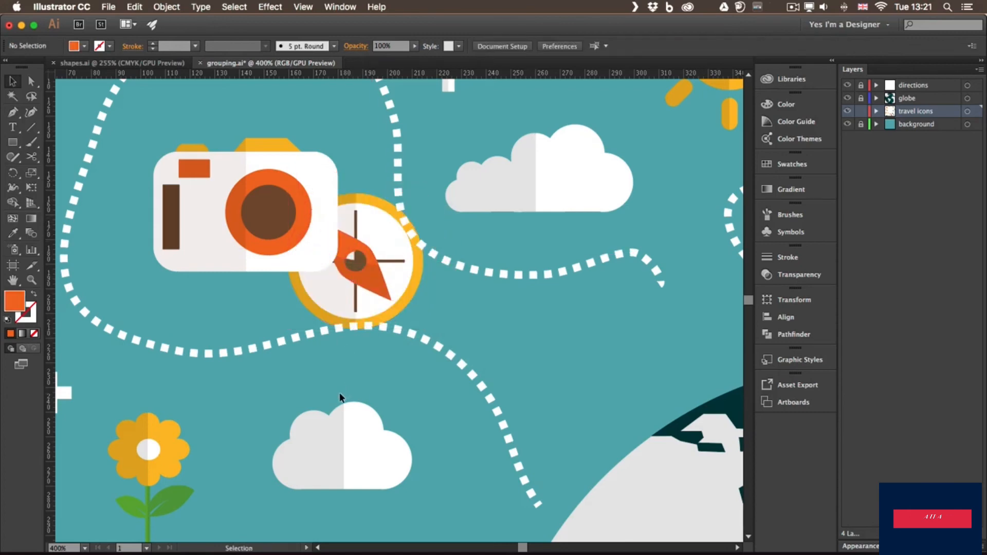
# - Move the compass behind the camera's lower-left corner and review its stacking-order options without applying one
pyautogui.moveTo(367, 267); pyautogui.dragTo(233, 287)
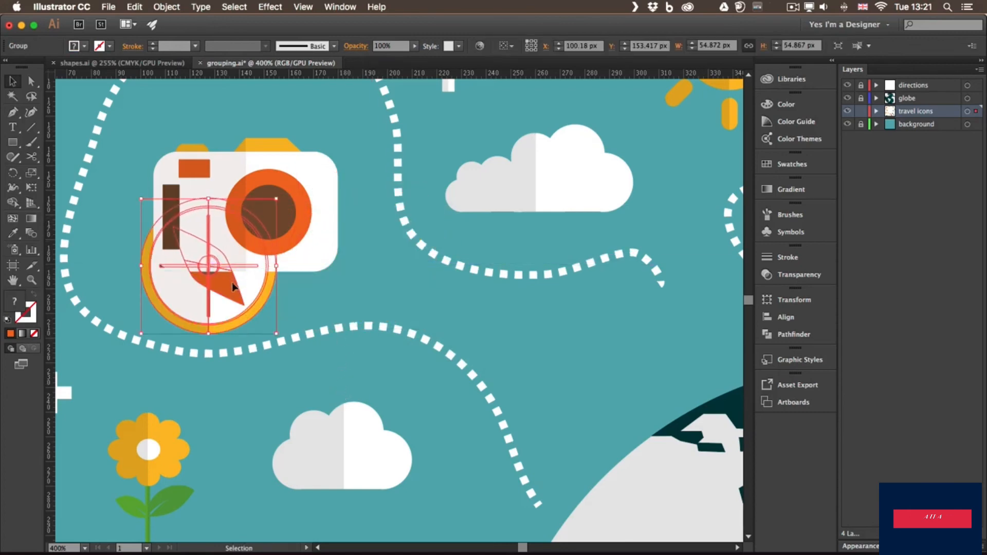
pyautogui.rightClick(224, 304)
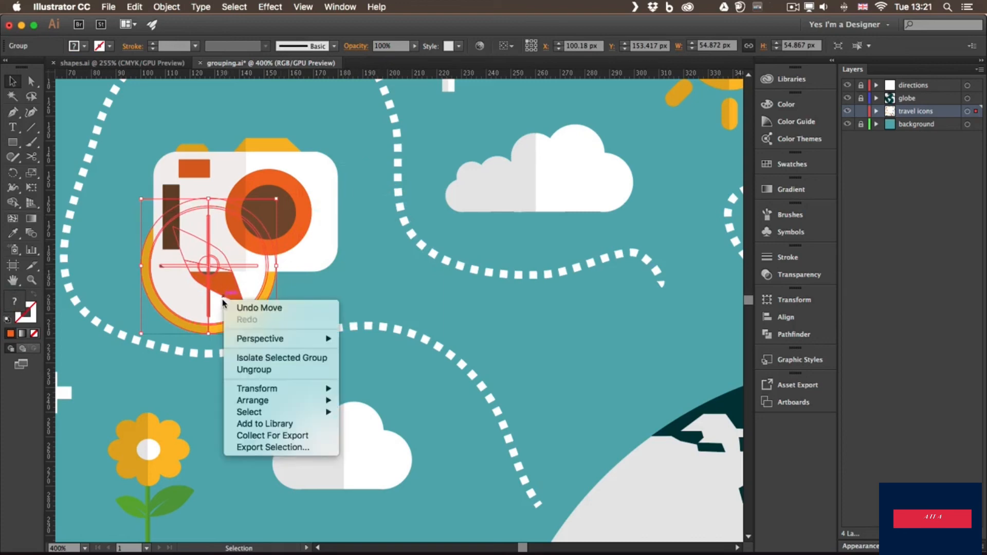
pyautogui.moveTo(290, 406)
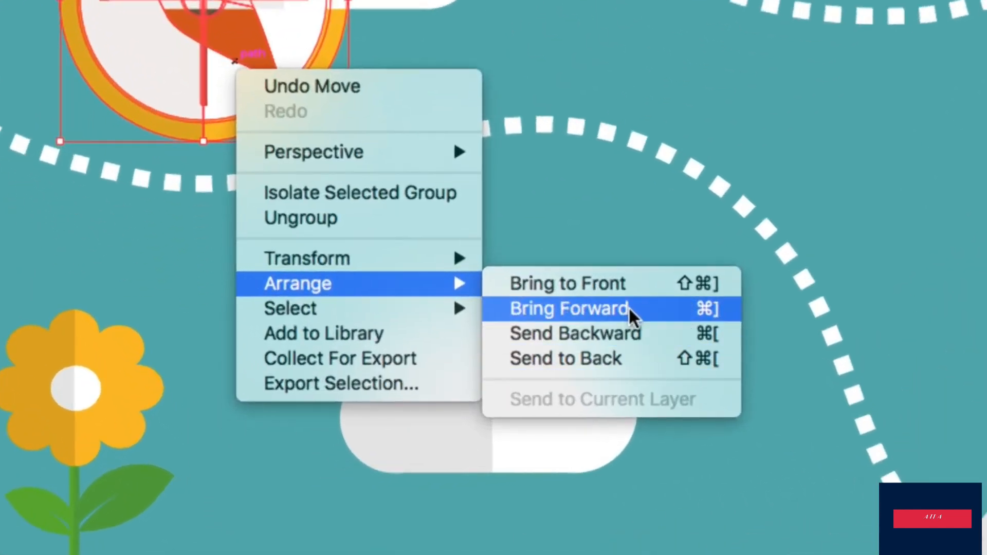
pyautogui.click(686, 330)
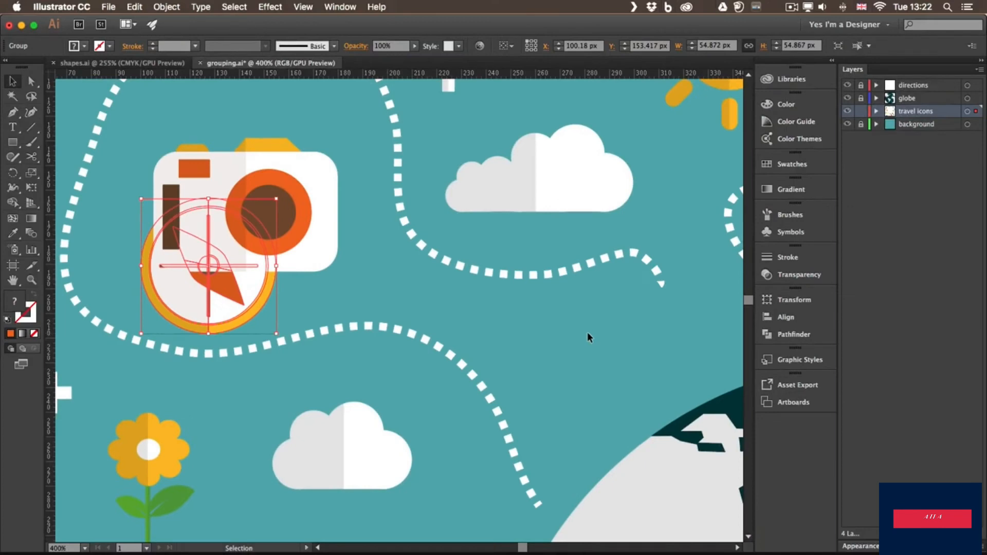
# - Undo the compass group's last stacking change and send it backward behind the camera
pyautogui.press('super+z')
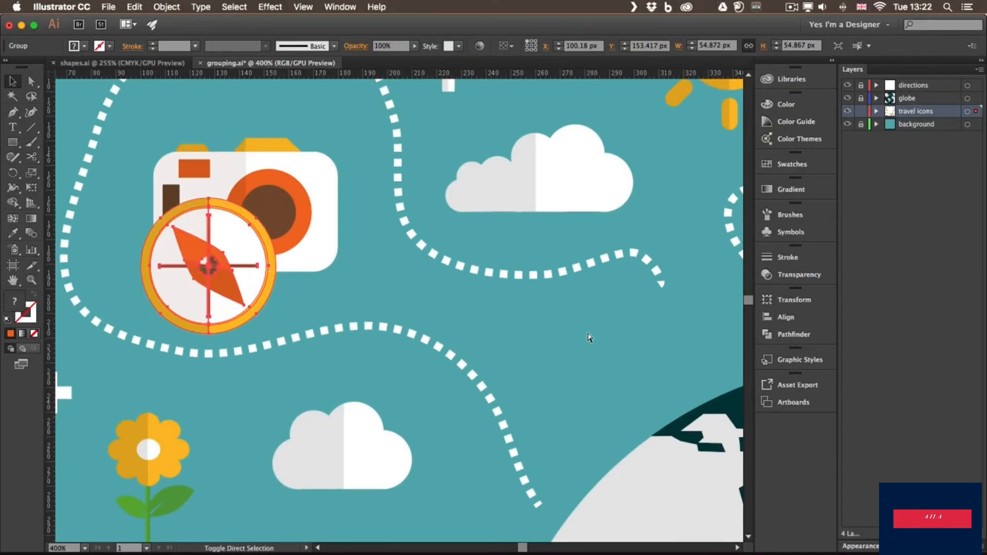
pyautogui.press('super+bracketleft')
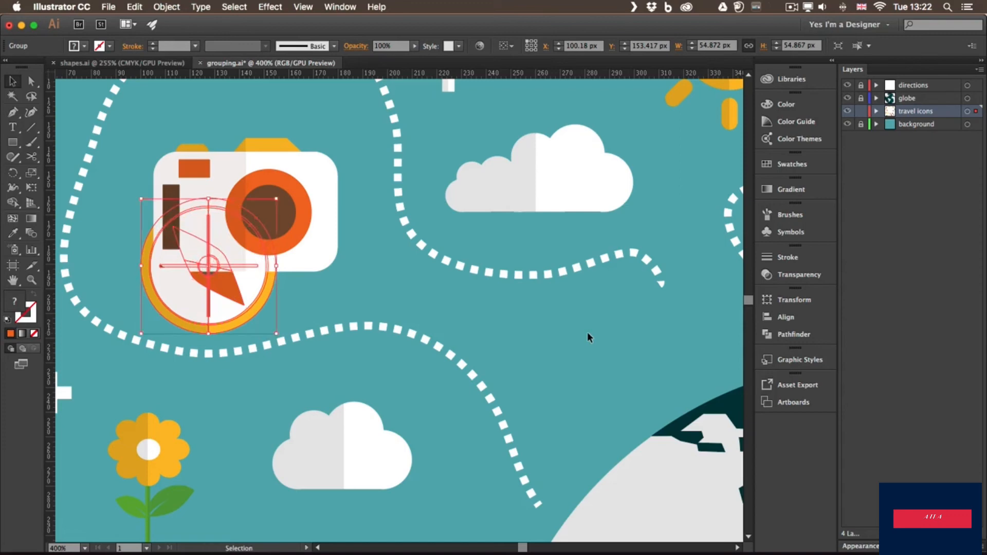
# - Expand the travel icons layer's contents and bring the camera and compass groups together to the front of that layer
pyautogui.click(876, 111)
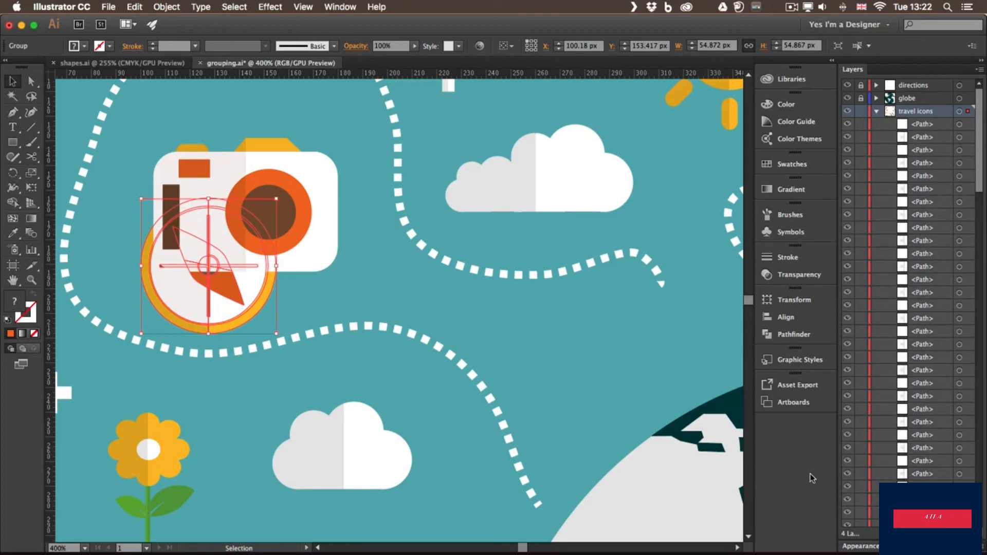
pyautogui.moveTo(150, 132); pyautogui.dragTo(333, 297)
pyautogui.press('shift+super+bracketright')
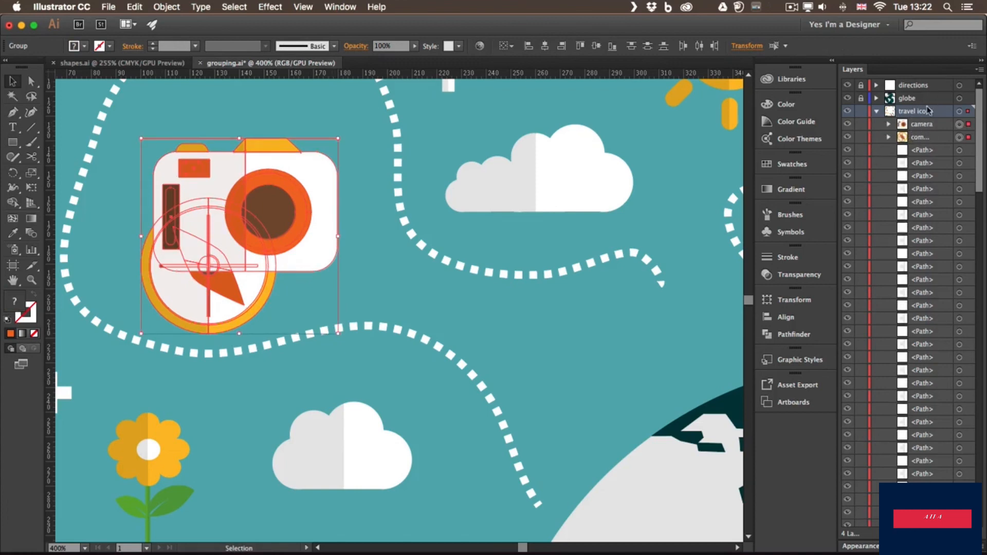
pyautogui.click(286, 292)
# - Select the compass group, reorder it above the camera in the travel icons layer, and return it below the camera
pyautogui.click(248, 294)
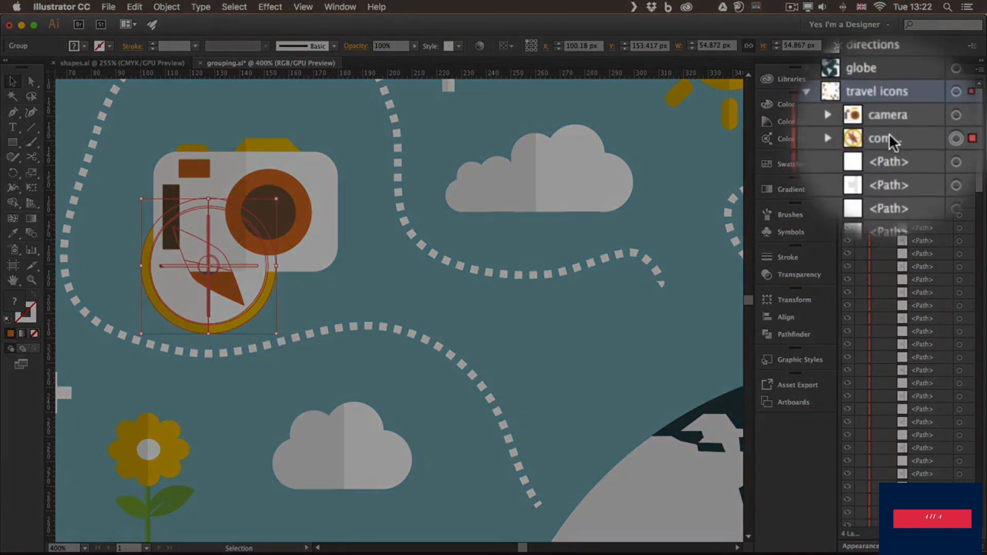
pyautogui.moveTo(890, 125); pyautogui.dragTo(923, 118)
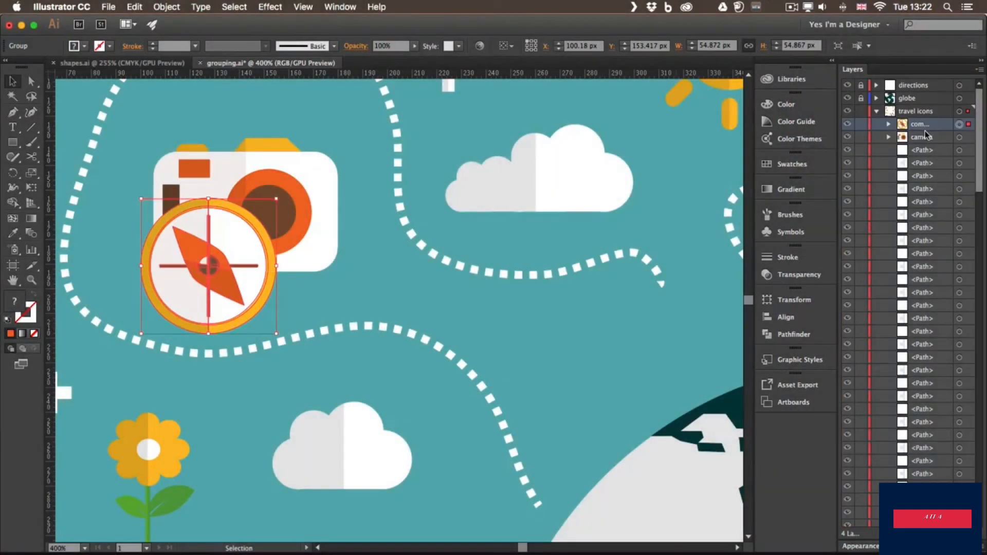
pyautogui.moveTo(928, 125); pyautogui.dragTo(923, 144)
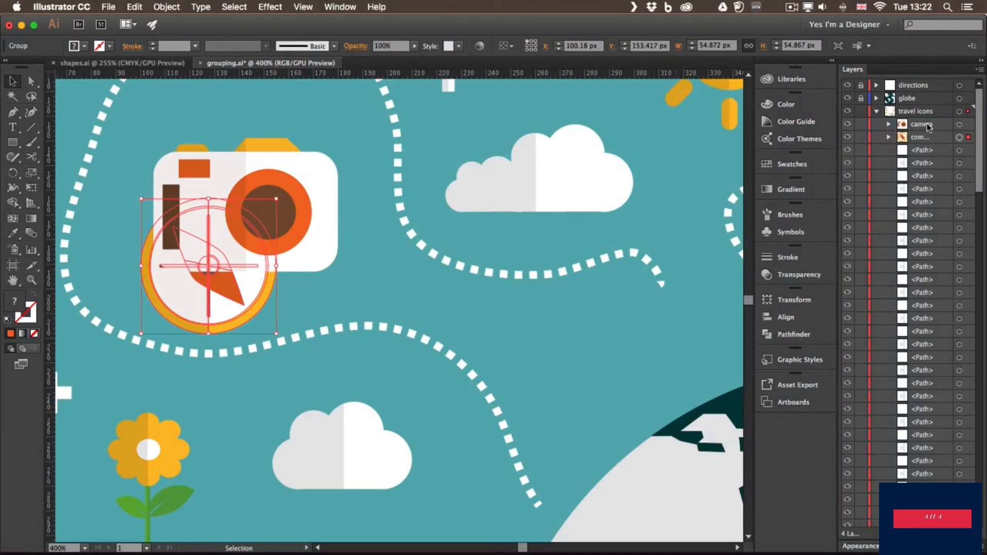
# - Nest the compass inside the camera group, expand that group's contents, and move the compass back out directly below the camera
pyautogui.moveTo(928, 125); pyautogui.dragTo(889, 124)
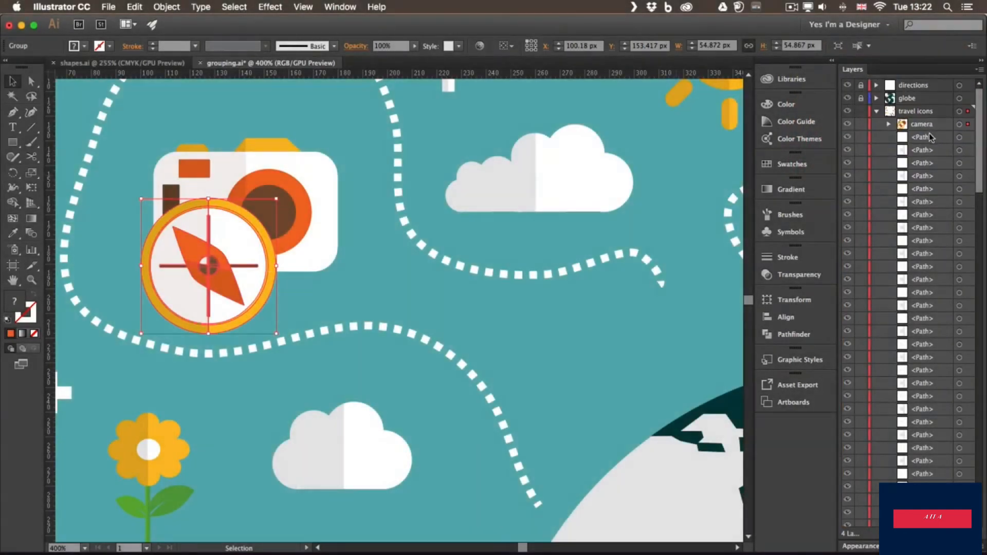
pyautogui.click(888, 123)
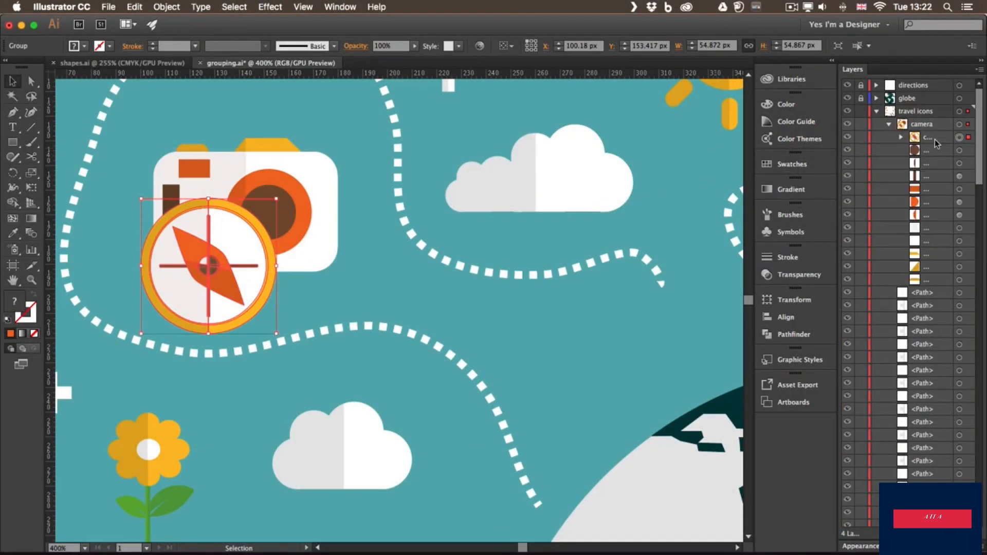
pyautogui.moveTo(885, 140); pyautogui.dragTo(877, 138)
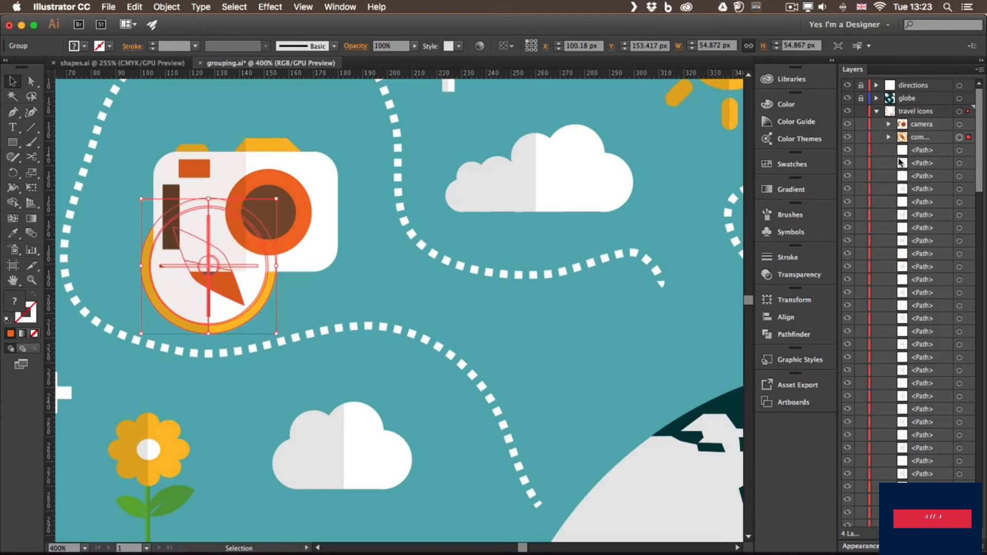
# - Clear the selection, target both the camera and compass groups through their layer entries, and move them slightly up together
pyautogui.press('super+shift+a')
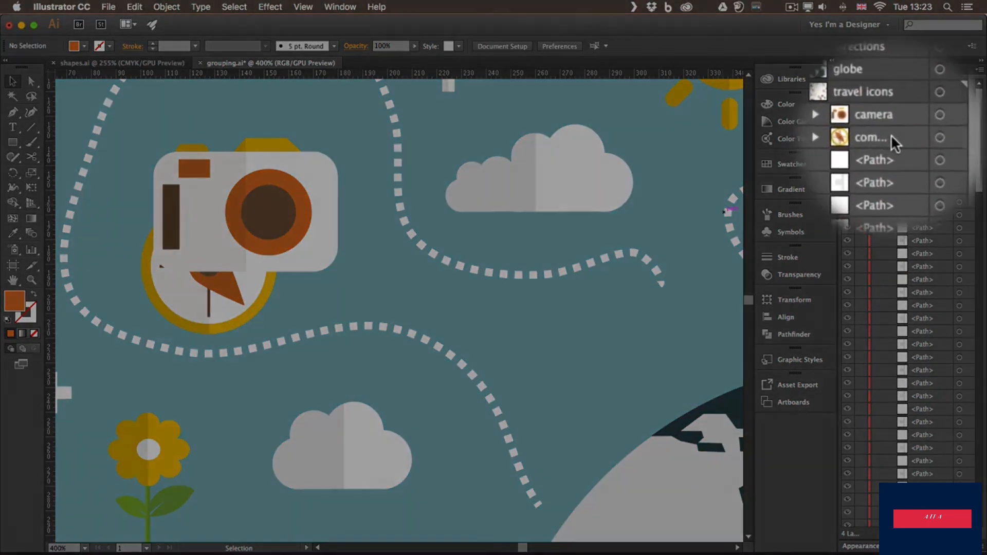
pyautogui.click(930, 137)
pyautogui.click(896, 123)
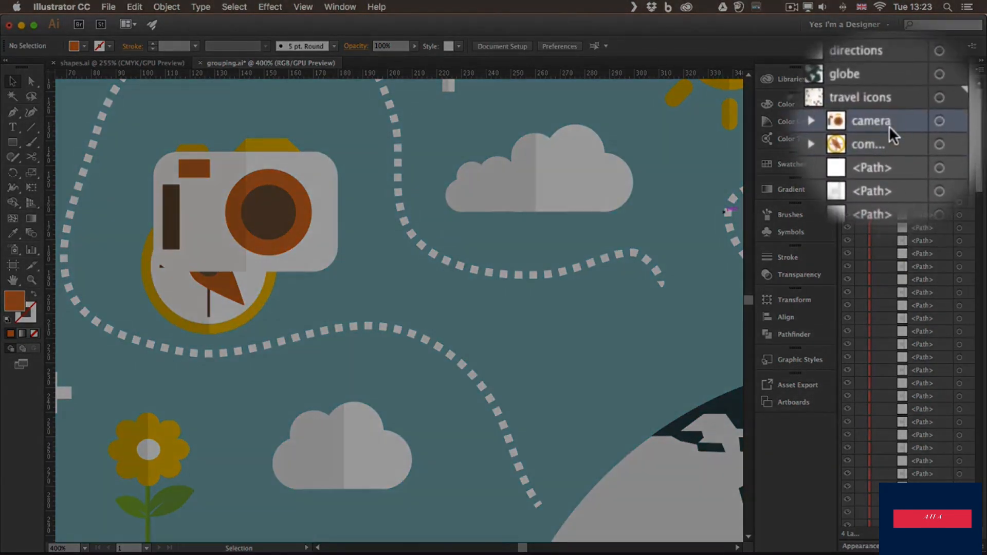
pyautogui.click(936, 122)
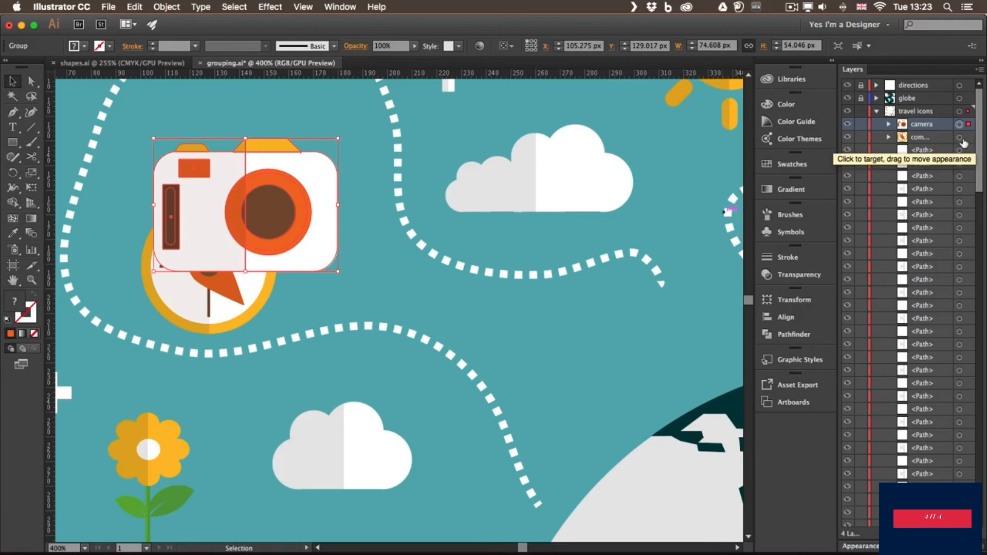
pyautogui.press('shift')
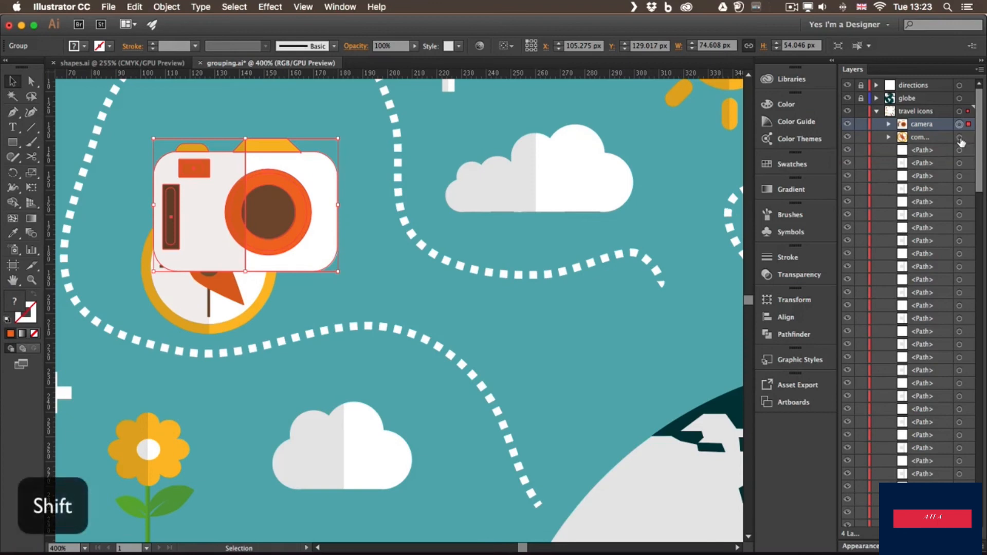
pyautogui.keyDown('shift'); pyautogui.click(959, 138); pyautogui.keyUp('shift')
pyautogui.moveTo(309, 230)
pyautogui.mouseDown()
pyautogui.moveTo(384, 233)
pyautogui.moveTo(309, 215)
pyautogui.mouseUp()
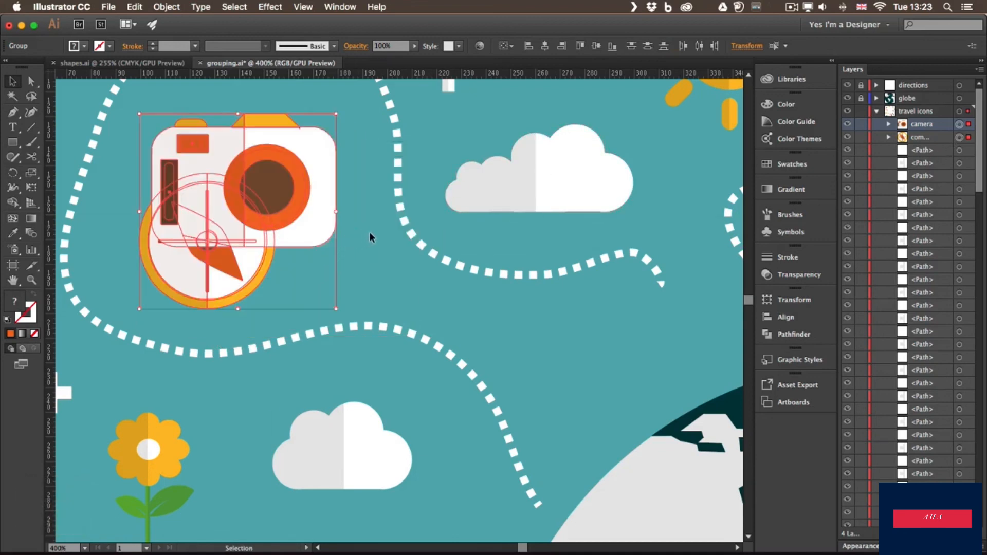
pyautogui.click(374, 269)
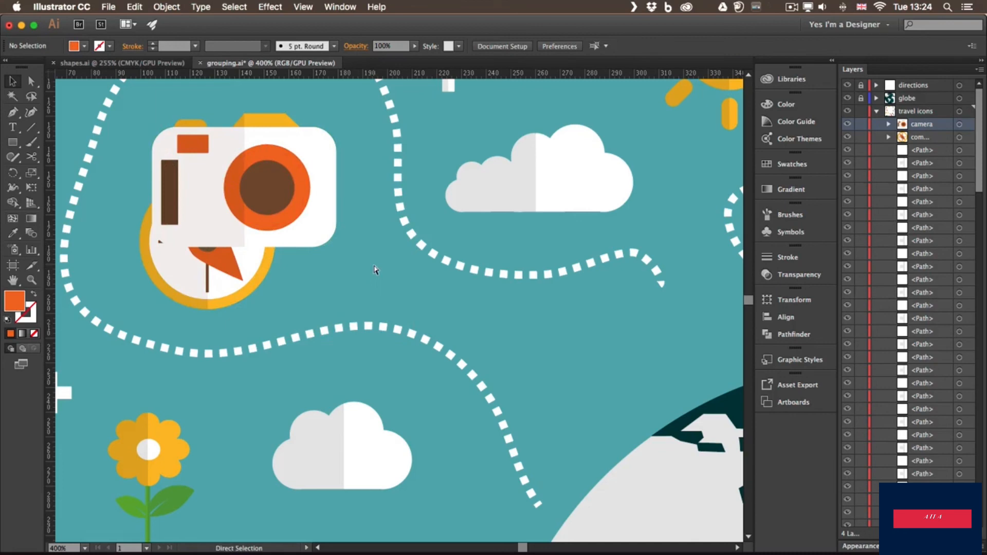
# - Fit the artboard in view and move the compass group away from the camera to the globe's upper-left edge
pyautogui.press('super+0')
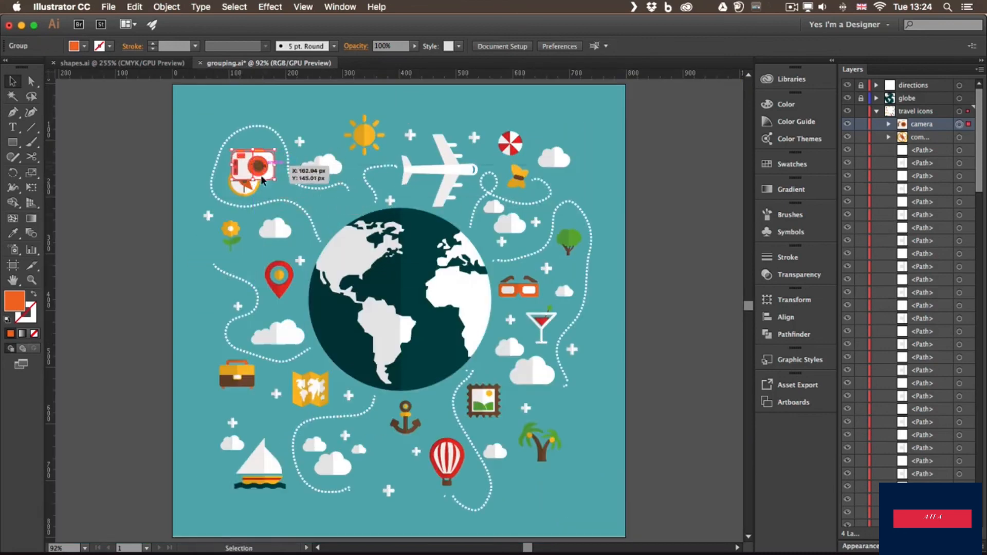
pyautogui.click(252, 181)
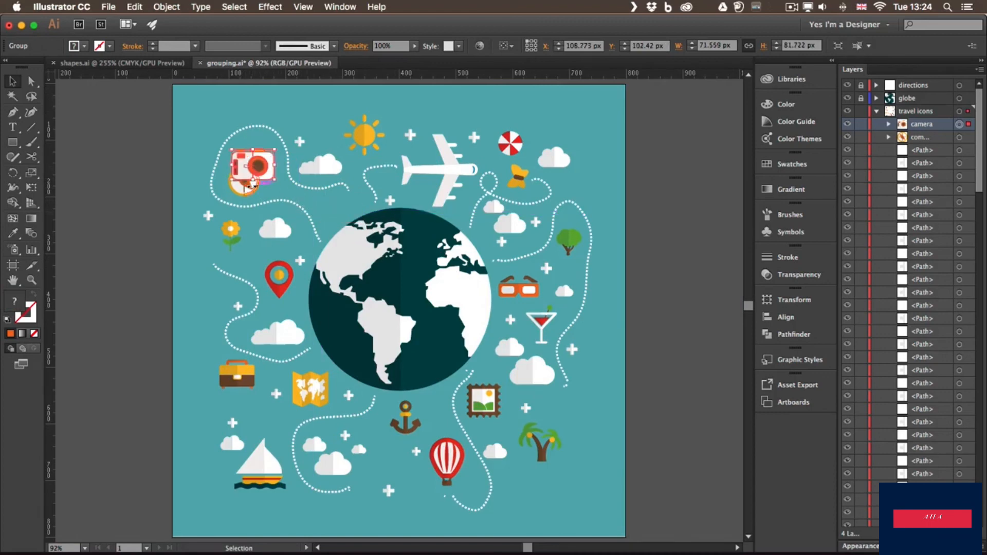
pyautogui.click(243, 192)
pyautogui.moveTo(245, 193); pyautogui.dragTo(335, 220)
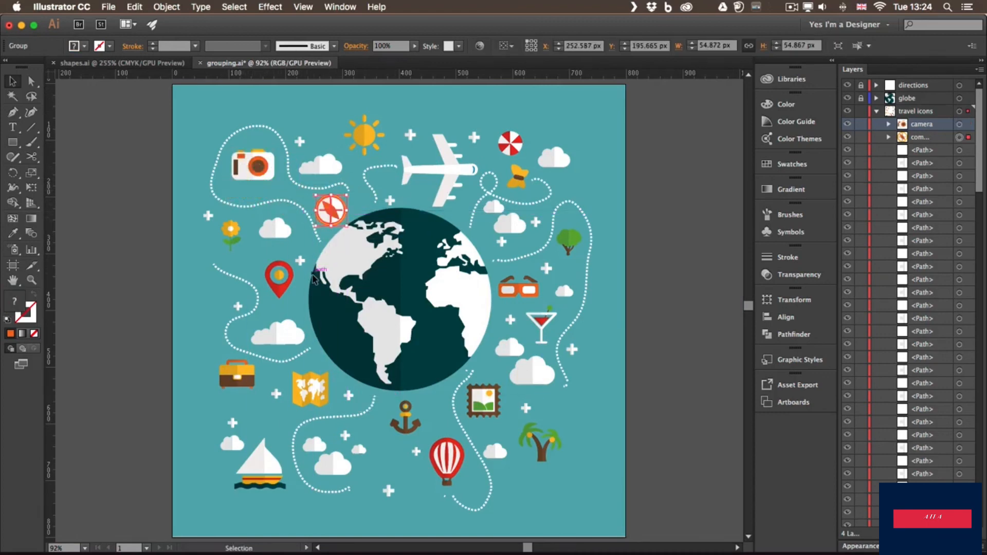